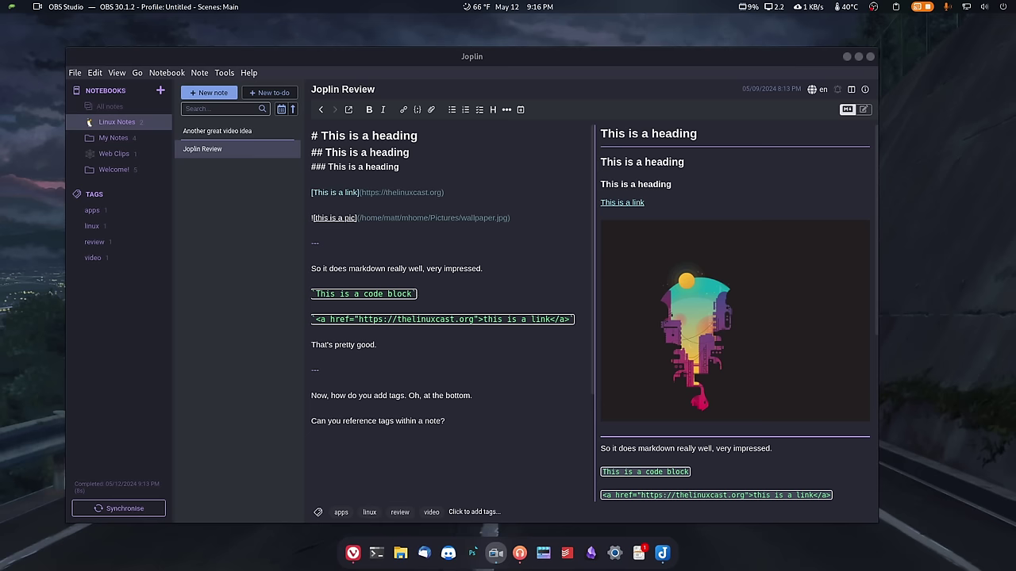
pyautogui.click(331, 222)
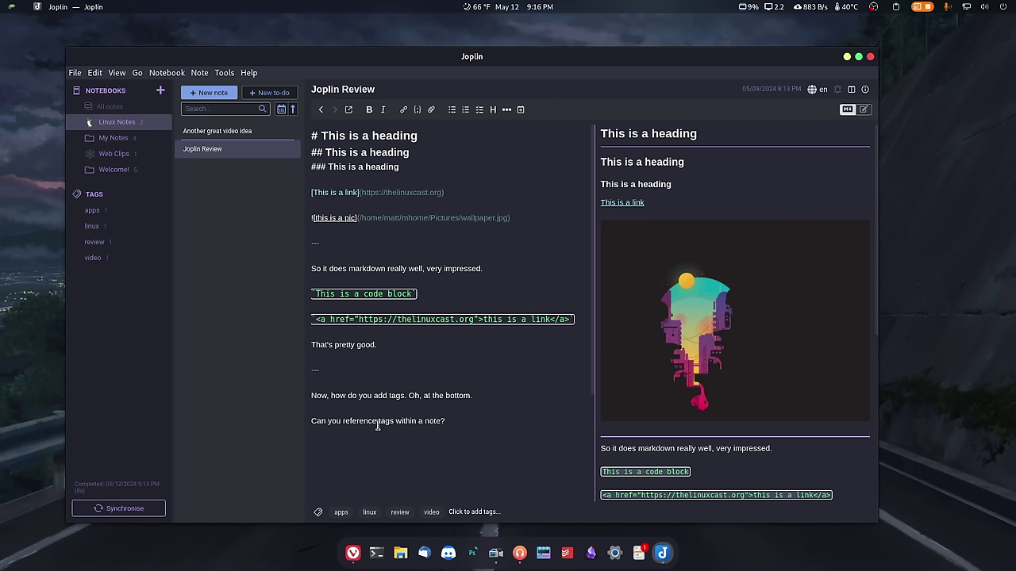
pyautogui.click(355, 385)
pyautogui.write('@')
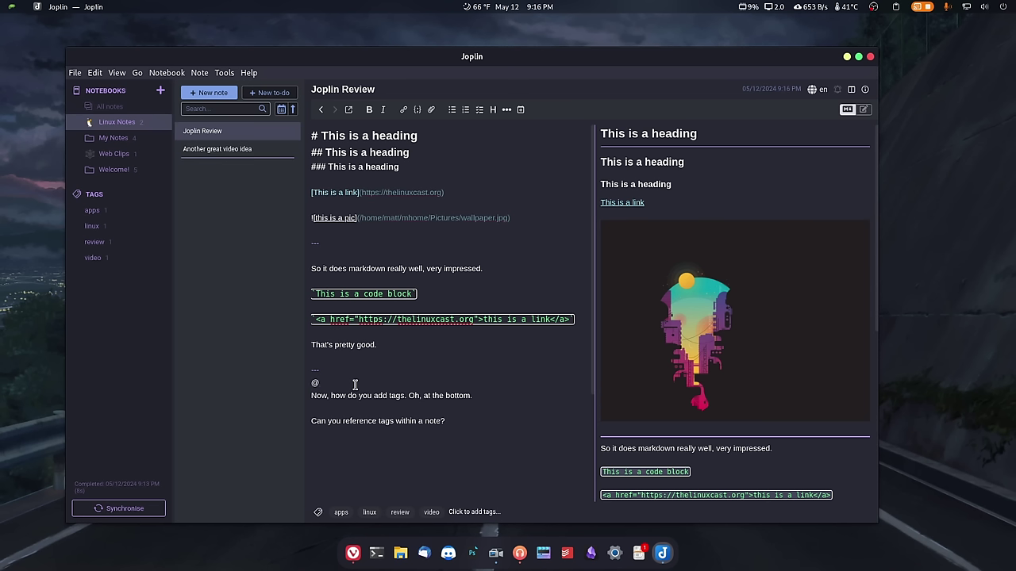
pyautogui.write('new')
pyautogui.press('BackSpace')
pyautogui.press('BackSpace')
pyautogui.write('ote')
pyautogui.press('BackSpace')
pyautogui.press('BackSpace')
pyautogui.press('BackSpace')
pyautogui.press('BackSpace')
pyautogui.press('BackSpace')
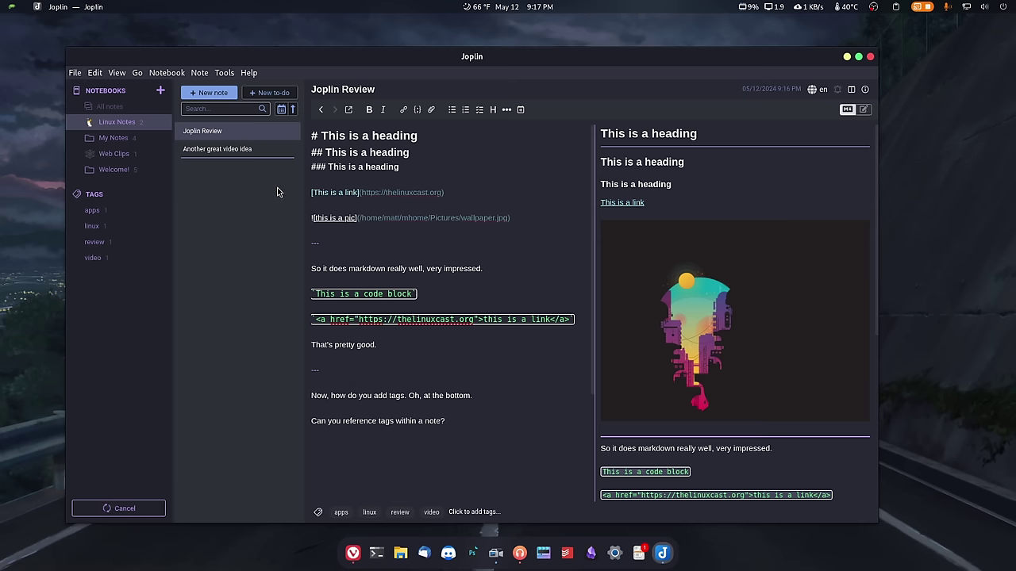
# View the "Another great video idea" note, test its internal link to Joplin Review, and return to the Joplin Review note
pyautogui.click(228, 150)
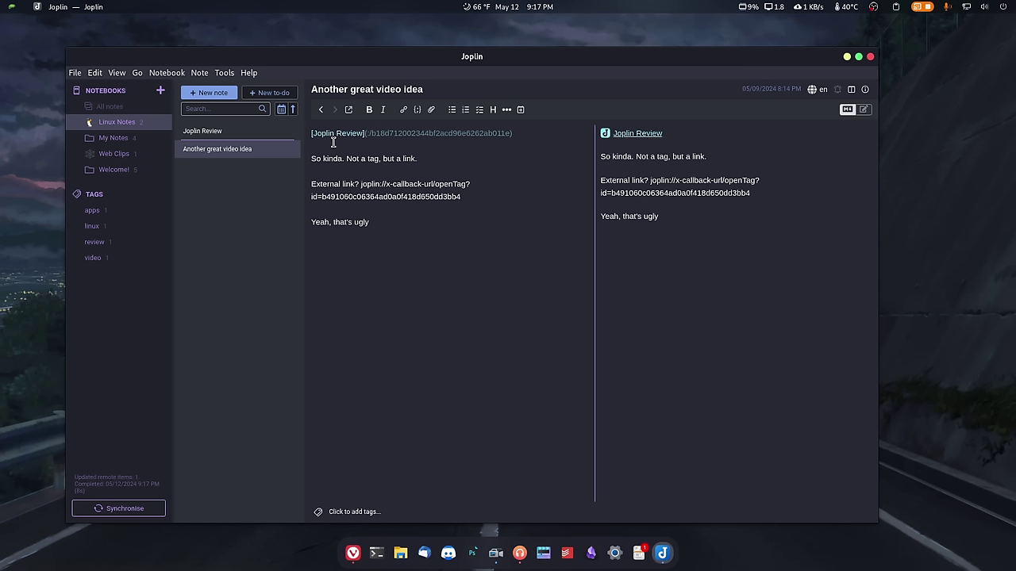
pyautogui.click(627, 135)
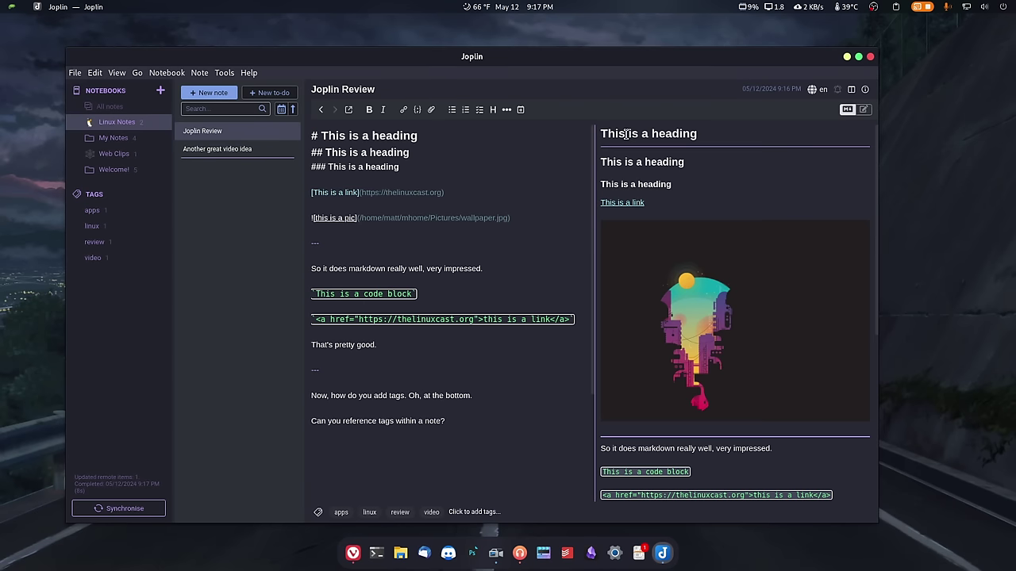
pyautogui.click(256, 152)
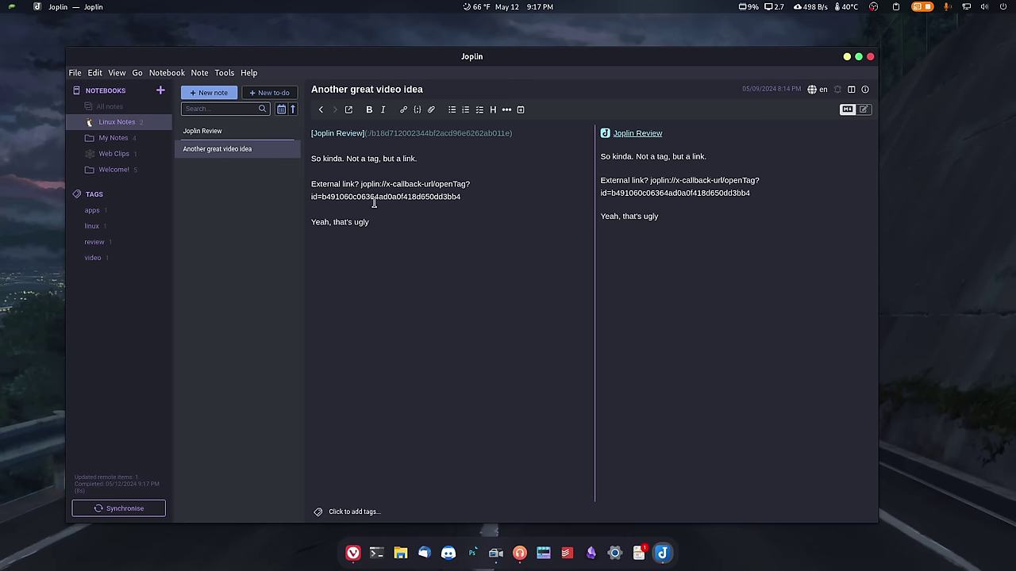
pyautogui.click(214, 130)
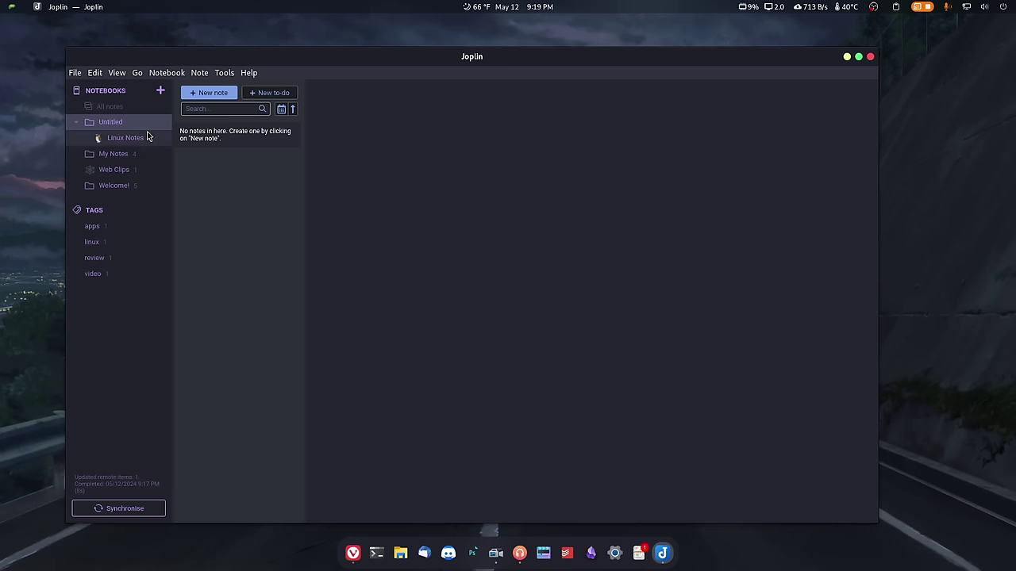
# Create a notebook titled "New Notebook" and nest it inside the Untitled notebook
pyautogui.click(161, 92)
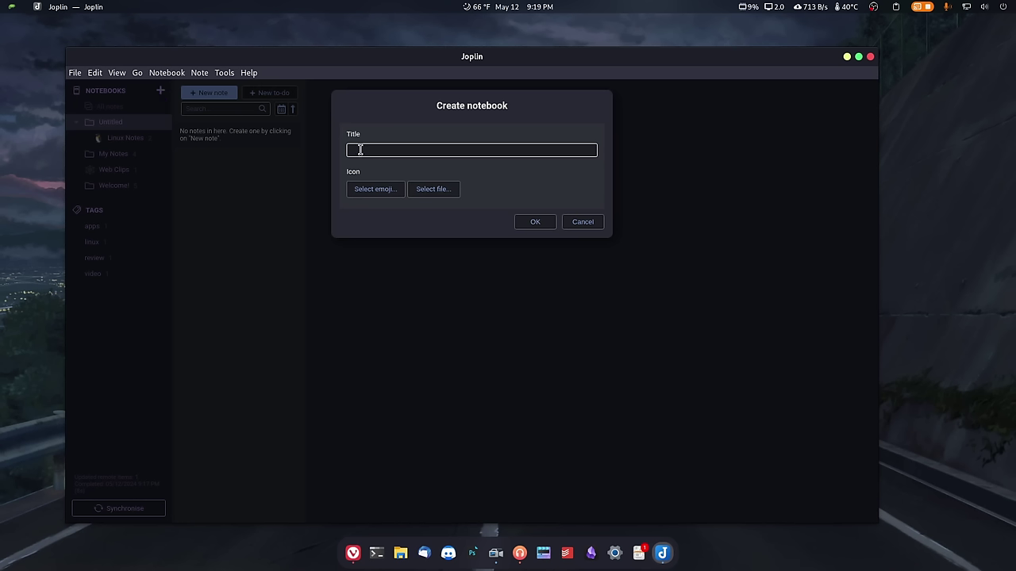
pyautogui.write('New Notebook')
pyautogui.click(524, 223)
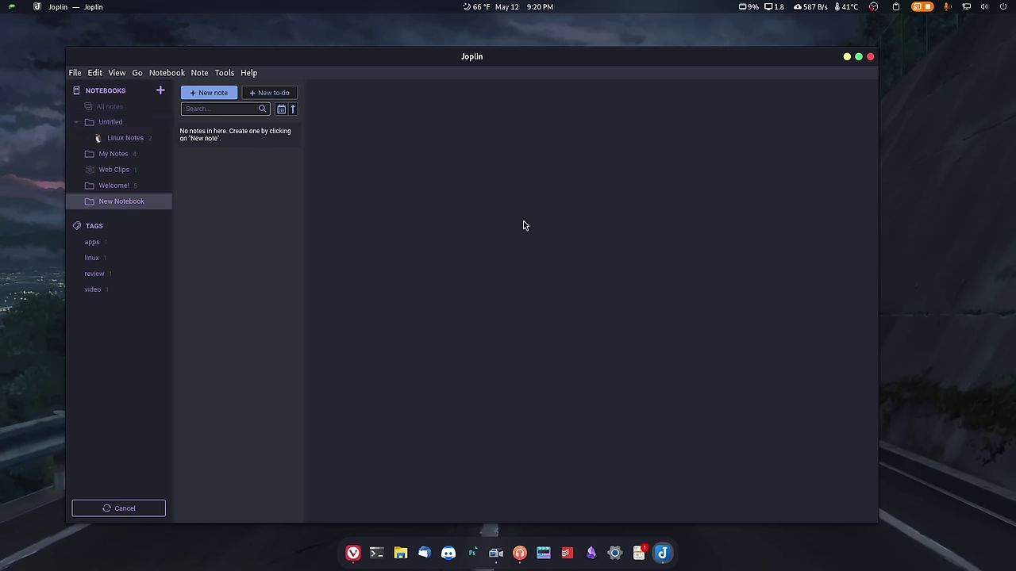
pyautogui.click(103, 121)
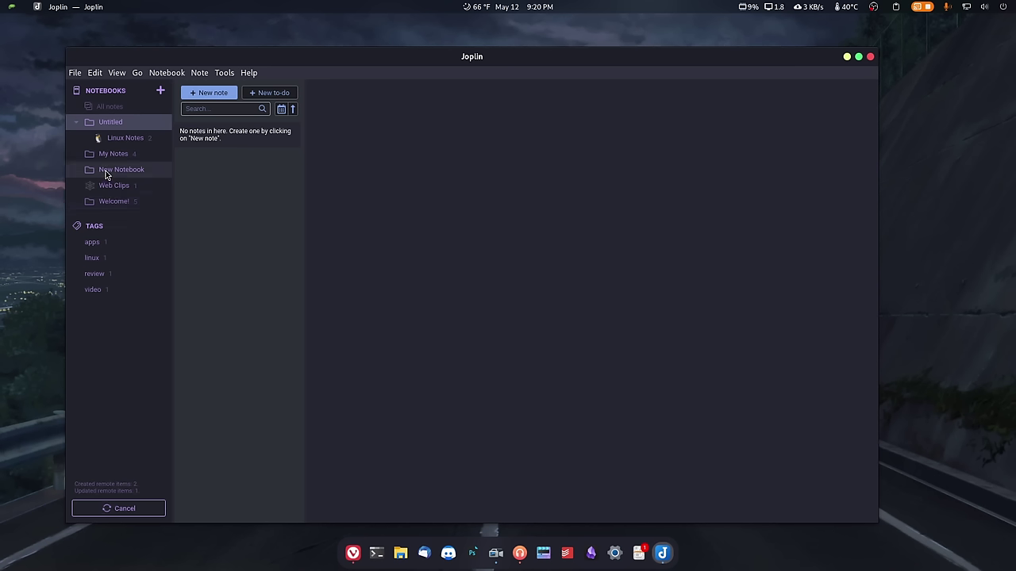
pyautogui.moveTo(123, 128); pyautogui.dragTo(119, 128)
# Create a notebook titled "another new notebook" with a grinning face emoji icon and nest it inside New Notebook
pyautogui.click(161, 91)
pyautogui.write('another new notebook')
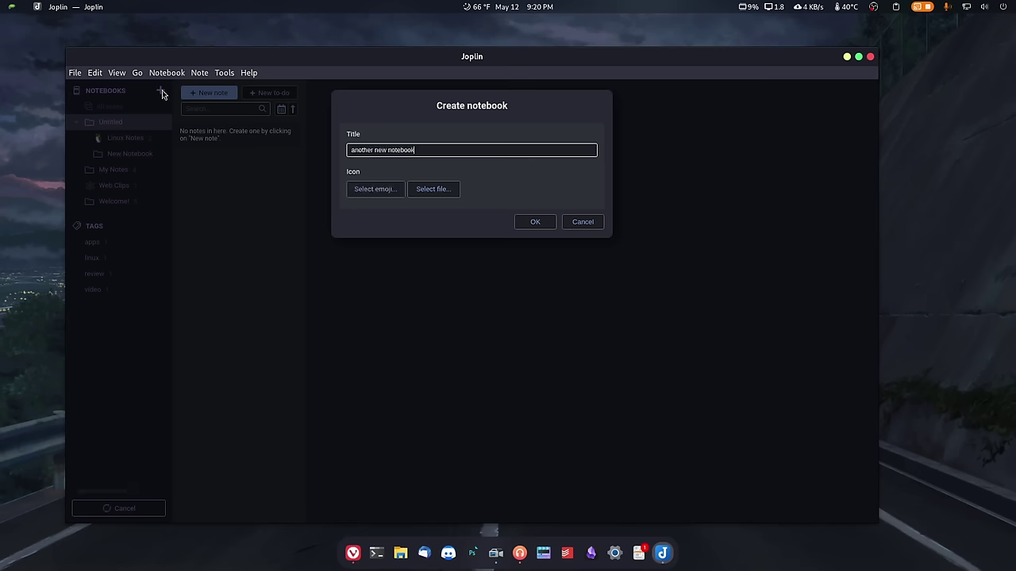
pyautogui.click(374, 188)
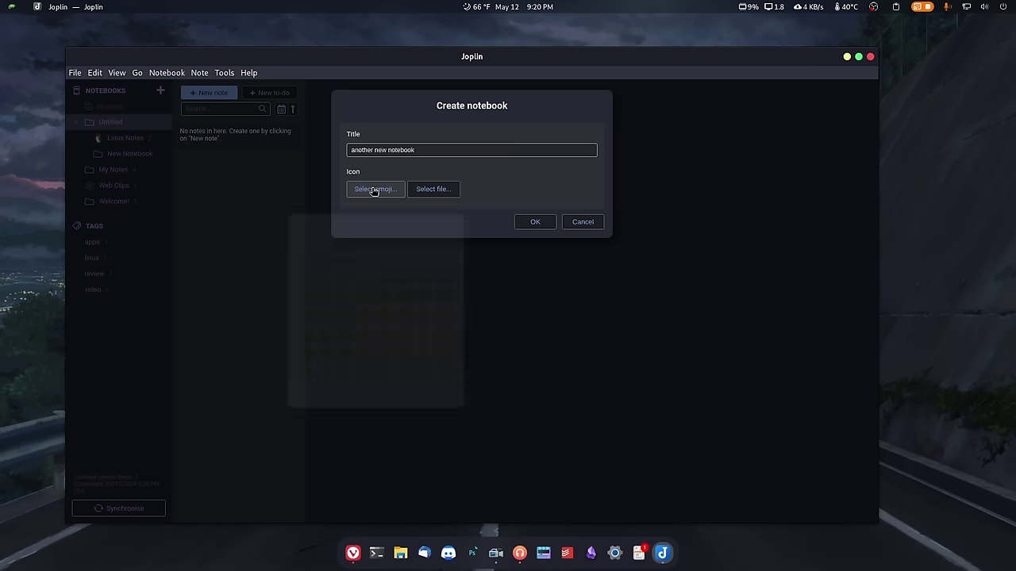
pyautogui.click(386, 271)
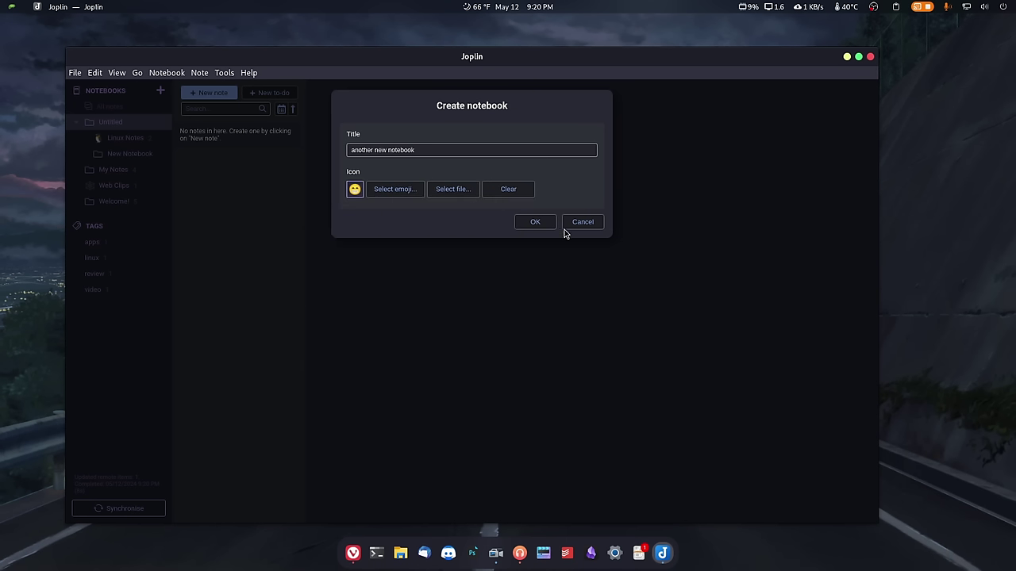
pyautogui.click(540, 222)
pyautogui.moveTo(143, 216); pyautogui.dragTo(125, 156)
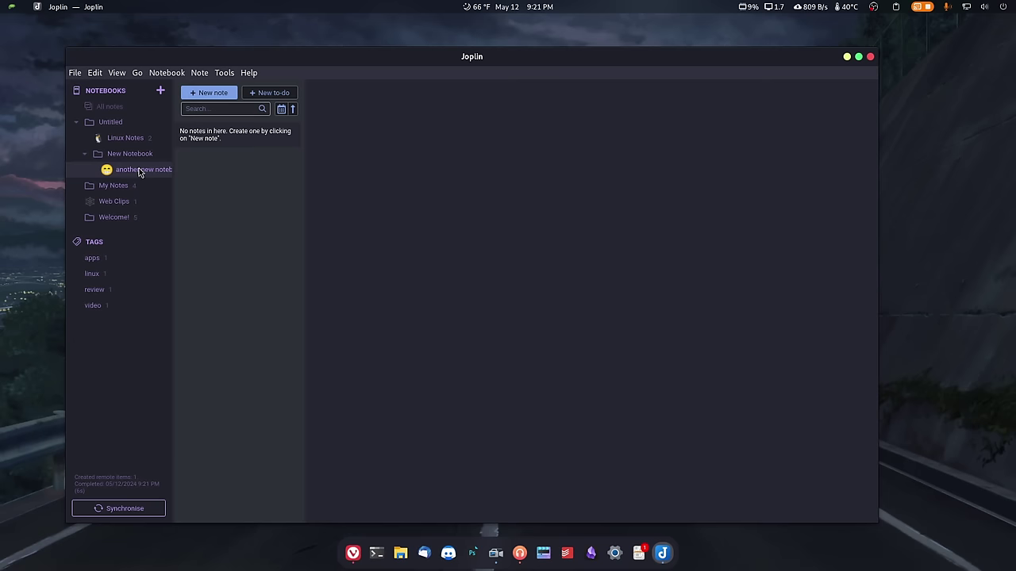
# Switch to the Nextcloud files page in Vivaldi and look through the synced Markdown files
pyautogui.hotkey('alt', 'Tab')
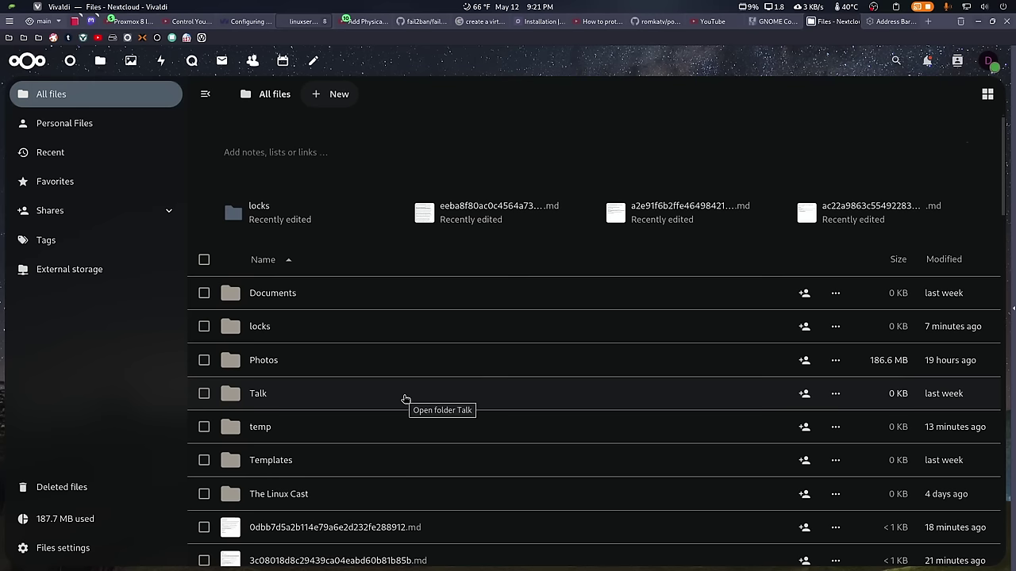
pyautogui.scroll(-3, 405, 399)
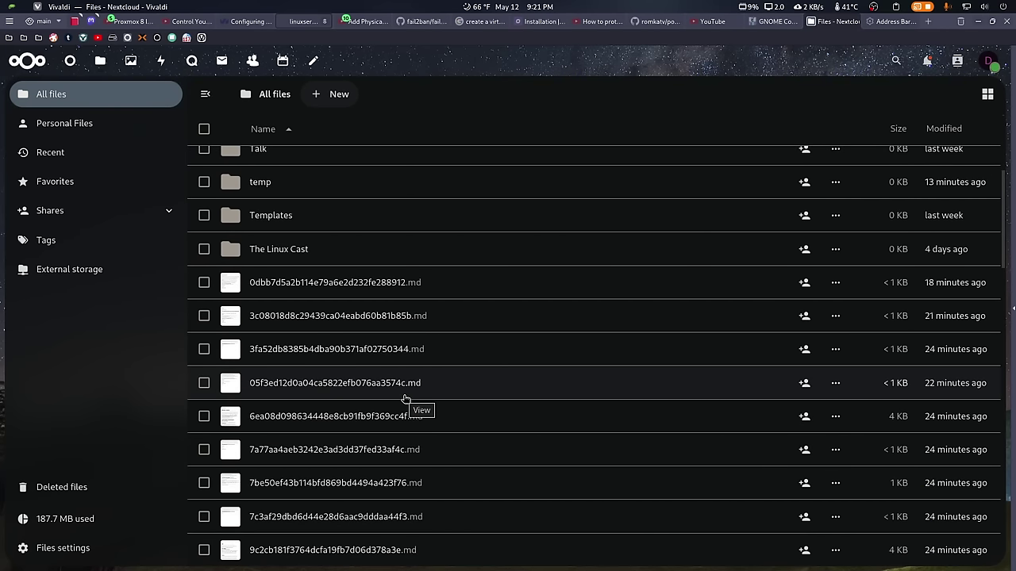
pyautogui.scroll(-6, 404, 398)
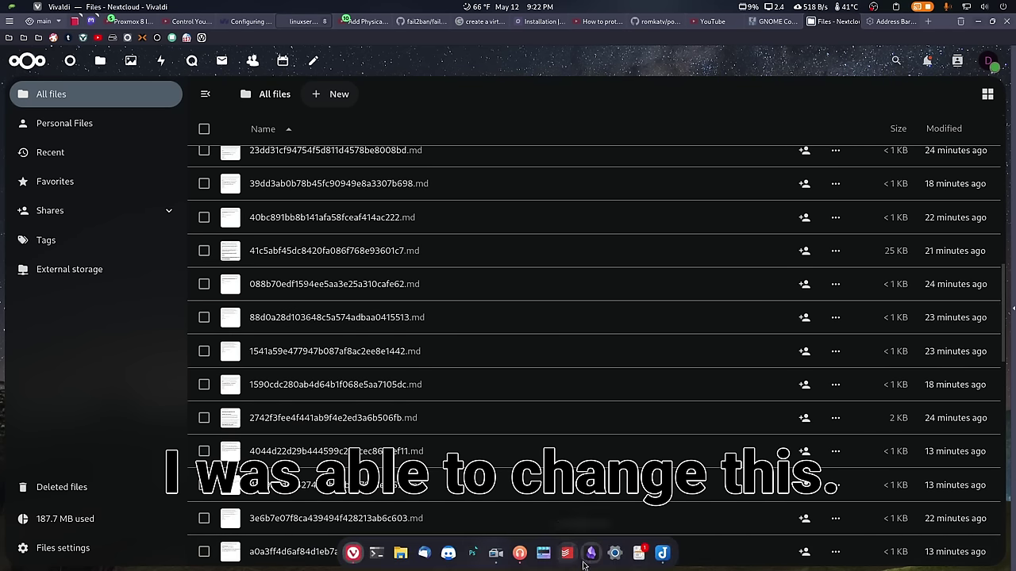
# Switch back to Joplin, view its General options, and close the window
pyautogui.click(662, 552)
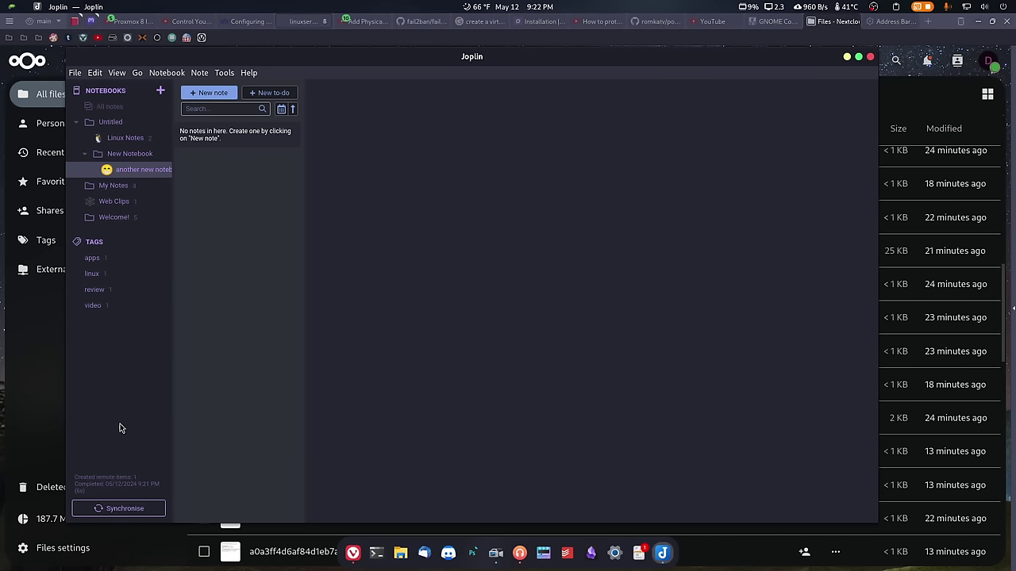
pyautogui.click(216, 73)
pyautogui.click(230, 90)
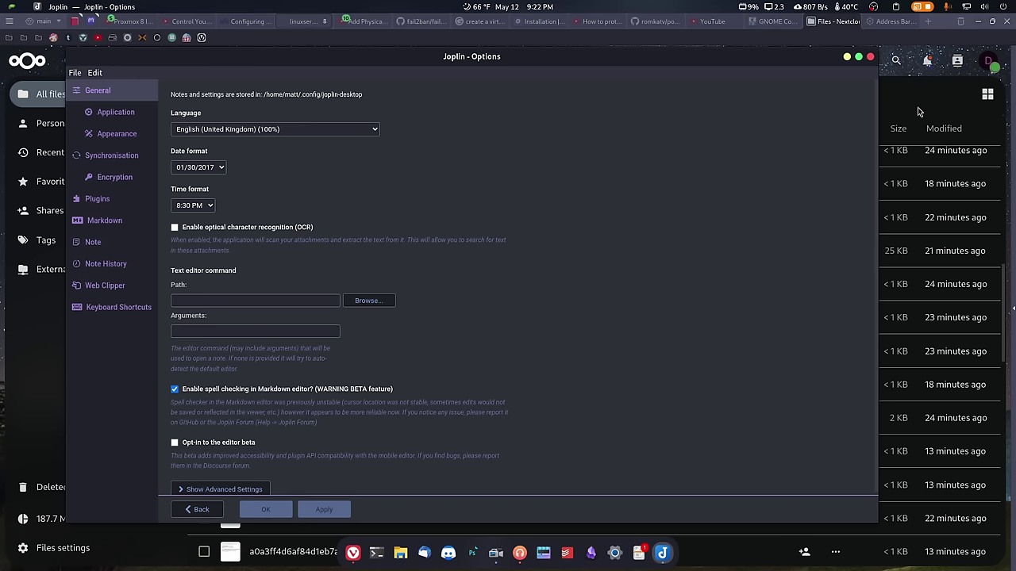
pyautogui.click(870, 57)
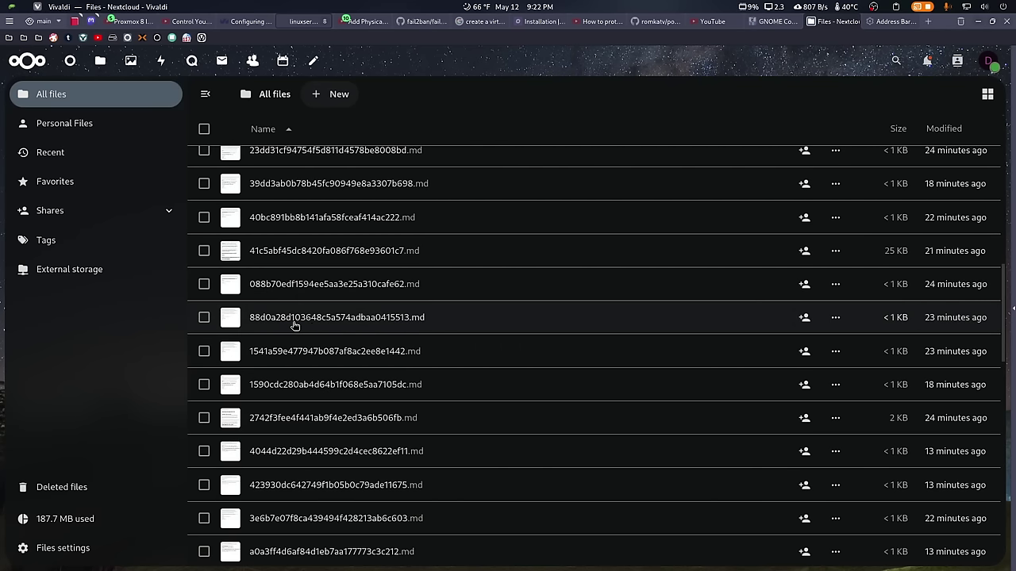
# View the contents of 88d0a28d103648c5a574adbaa0415513.md in Nextcloud, close it, and look back through the file list
pyautogui.click(352, 320)
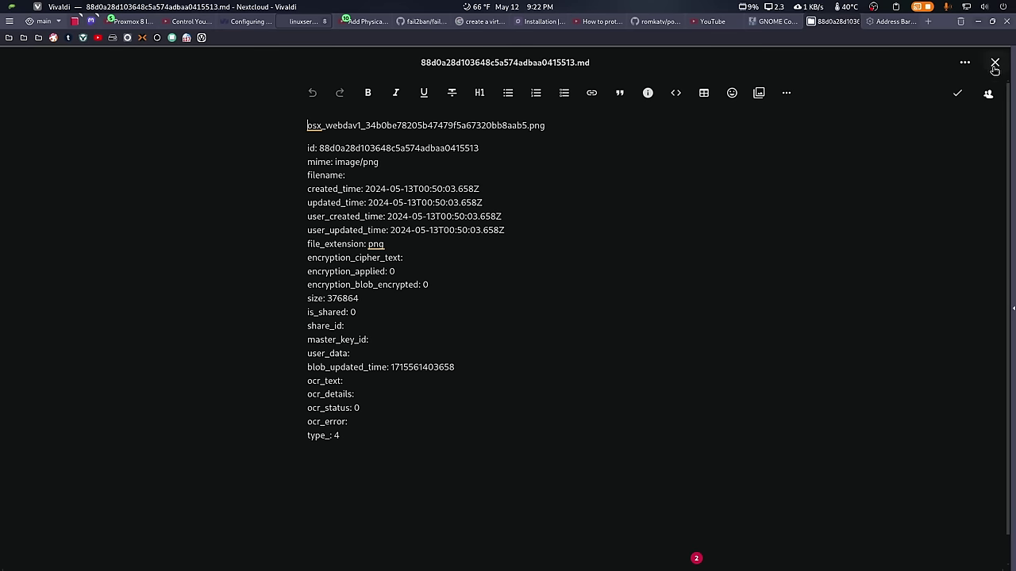
pyautogui.click(995, 67)
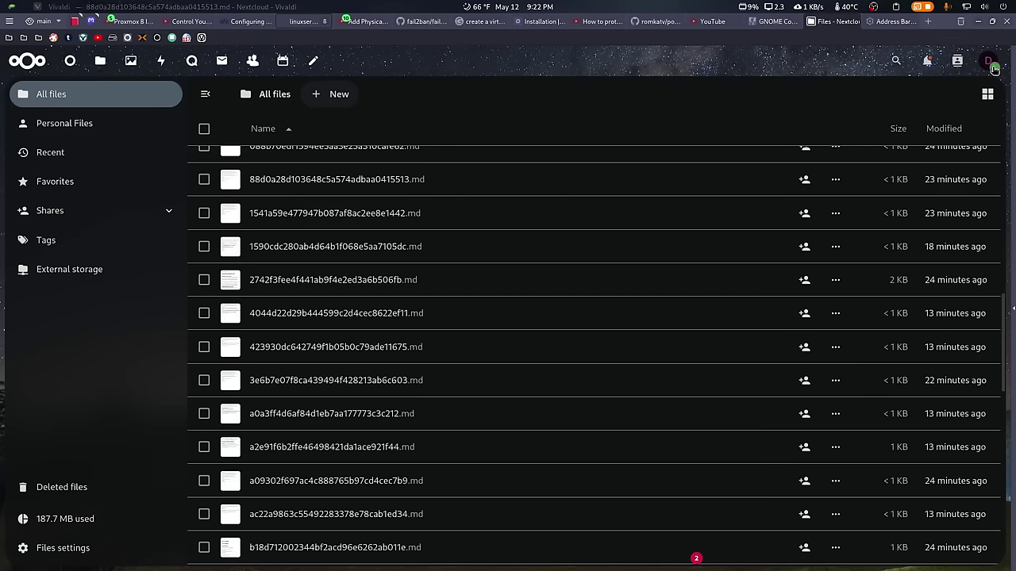
pyautogui.scroll(5, 330, 374)
pyautogui.scroll(2, 330, 374)
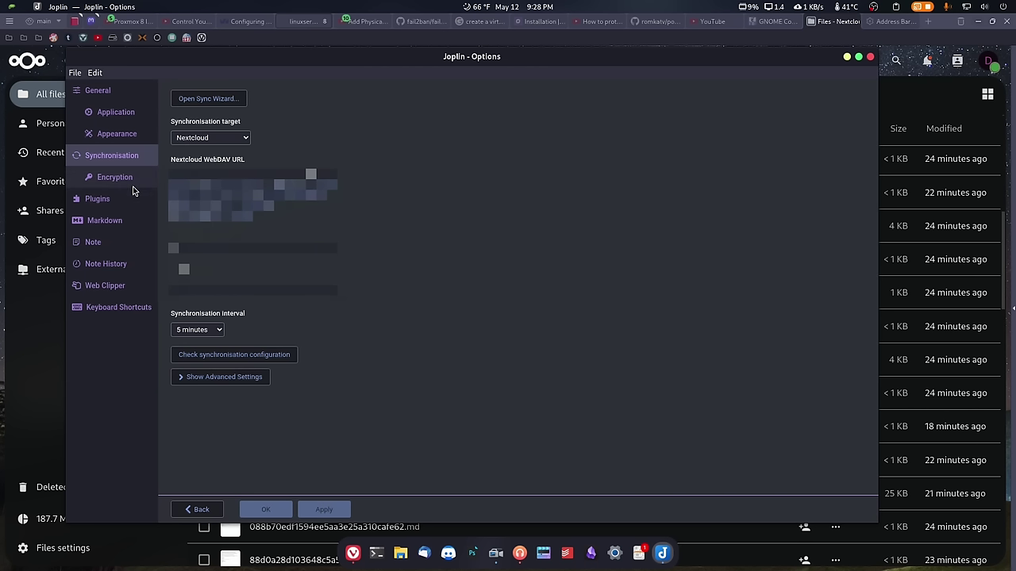
# Search Joplin's available plugins for "vim"
pyautogui.click(112, 202)
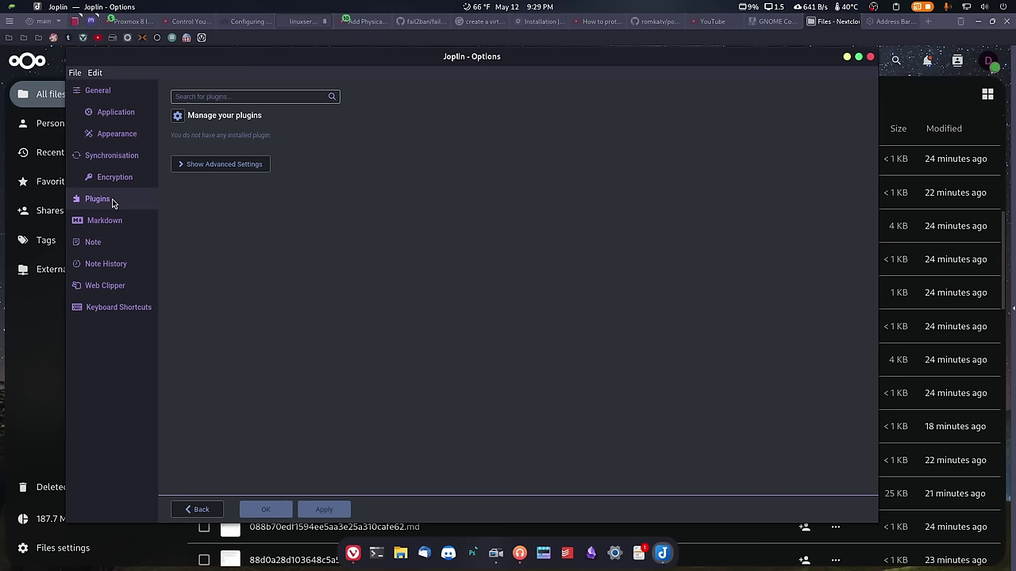
pyautogui.click(111, 200)
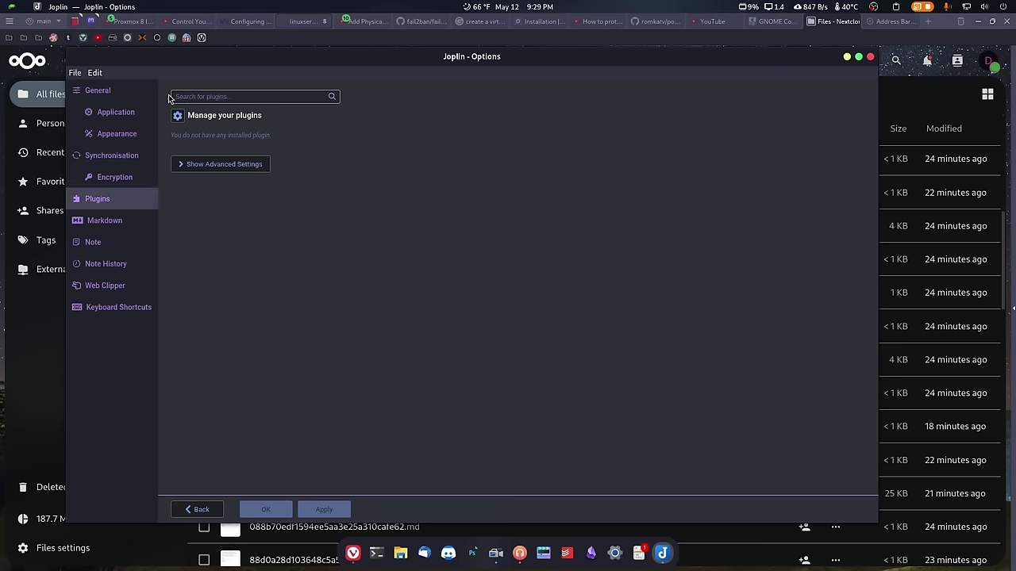
pyautogui.click(206, 95)
pyautogui.write('vim')
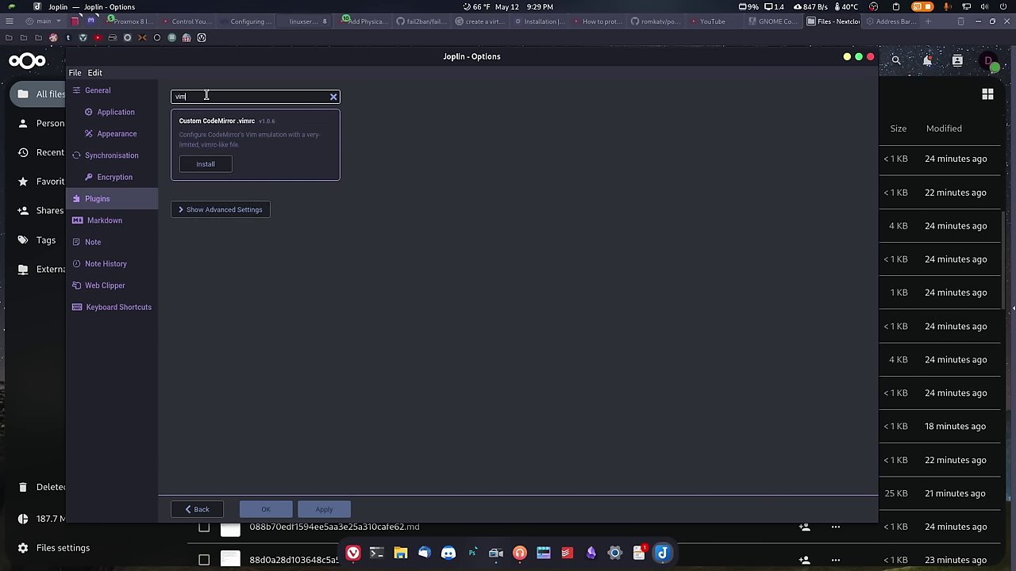
# Shorten the plugin search to "v", browse the listed plugins, and clear the search
pyautogui.press('BackSpace')
pyautogui.press('BackSpace')
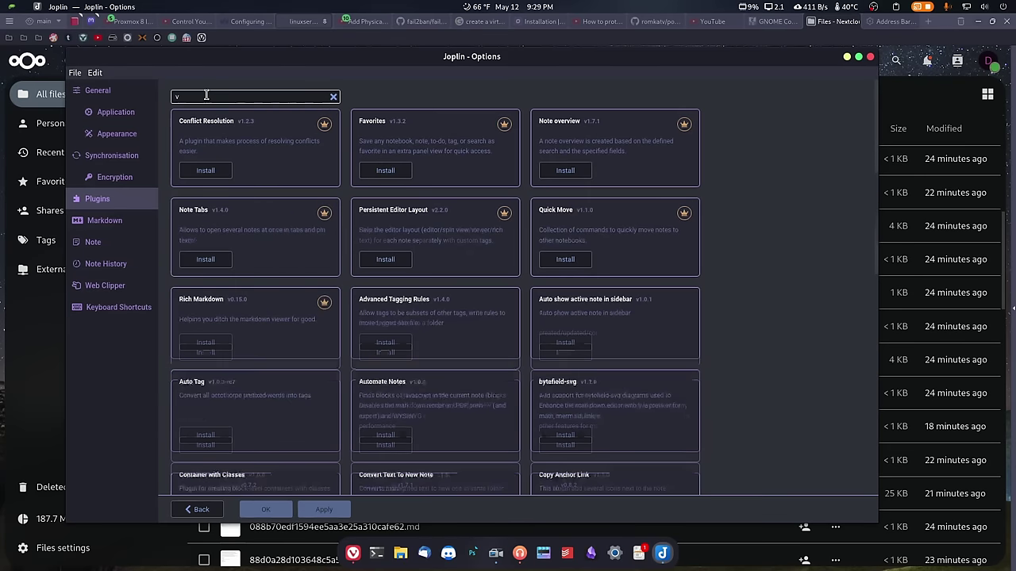
pyautogui.scroll(-6, 353, 325)
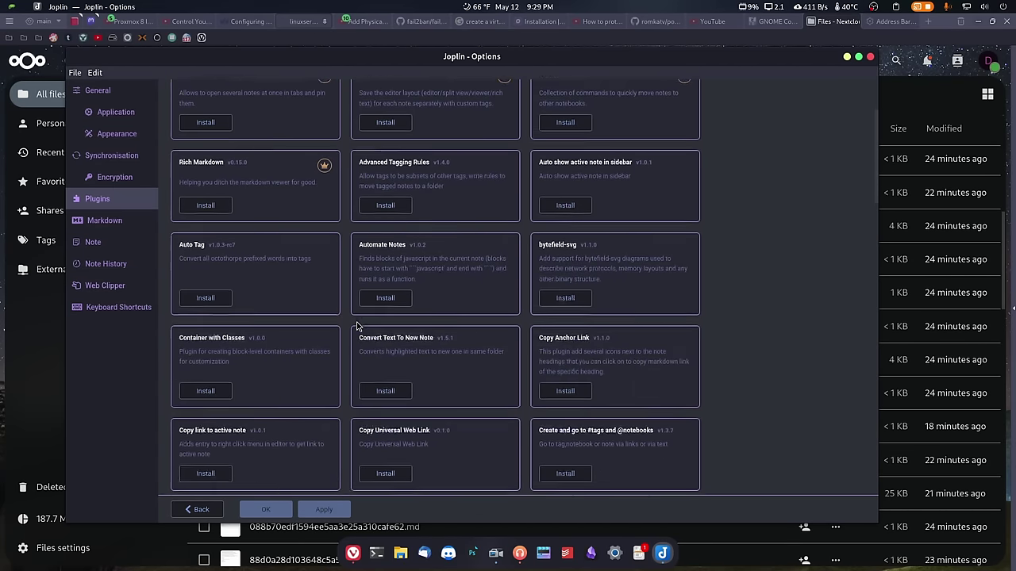
pyautogui.scroll(-10, 345, 321)
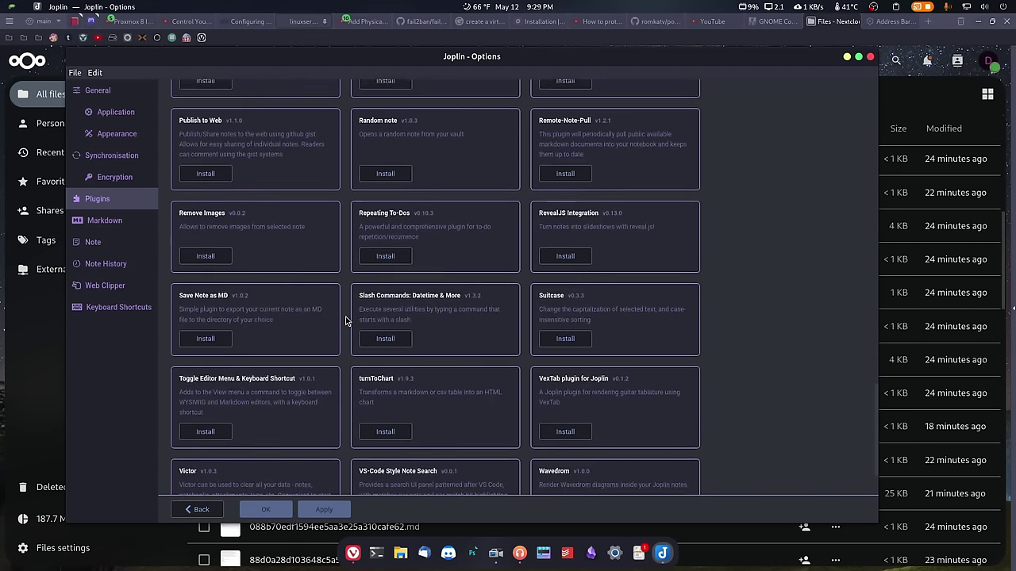
pyautogui.scroll(15, 345, 320)
pyautogui.scroll(10, 345, 320)
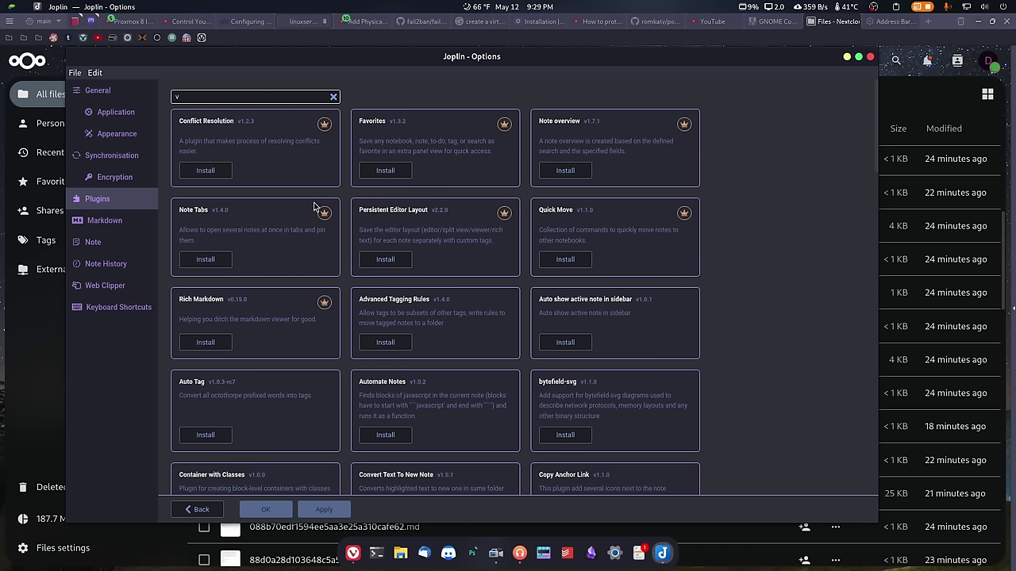
pyautogui.click(333, 97)
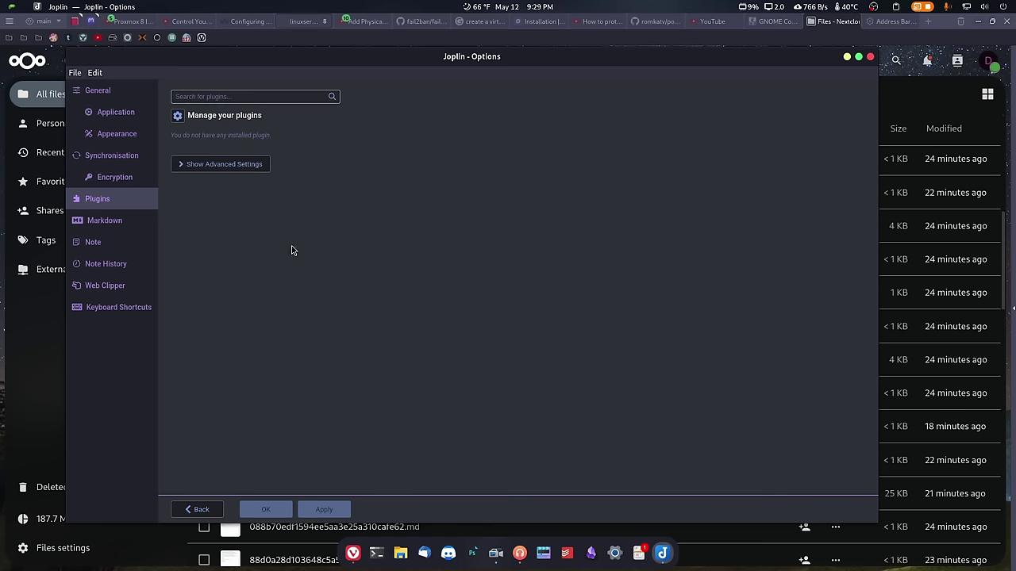
# Review the advanced plugin settings along with the Markdown and Note options
pyautogui.click(206, 170)
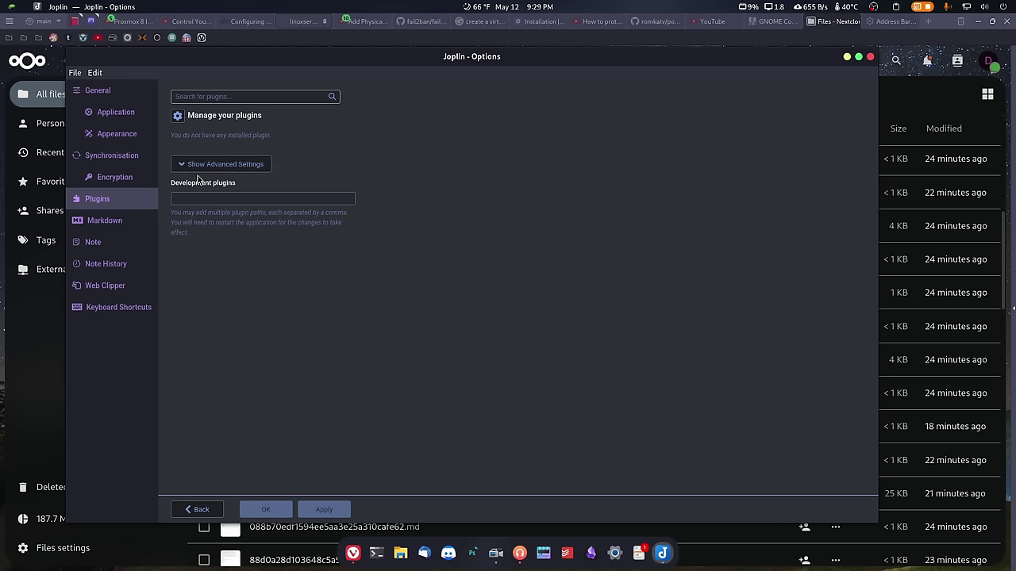
pyautogui.click(111, 222)
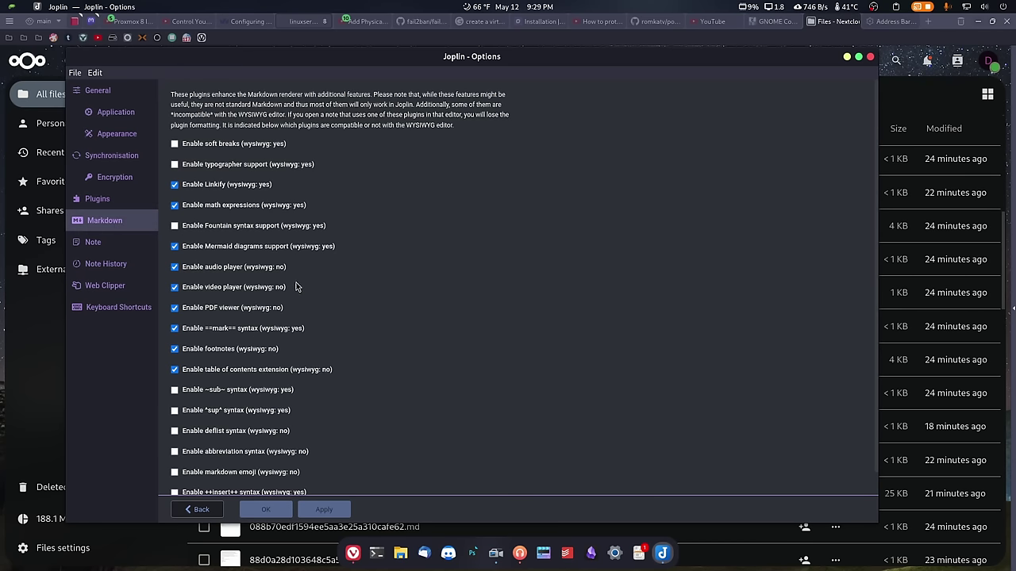
pyautogui.scroll(-1, 277, 231)
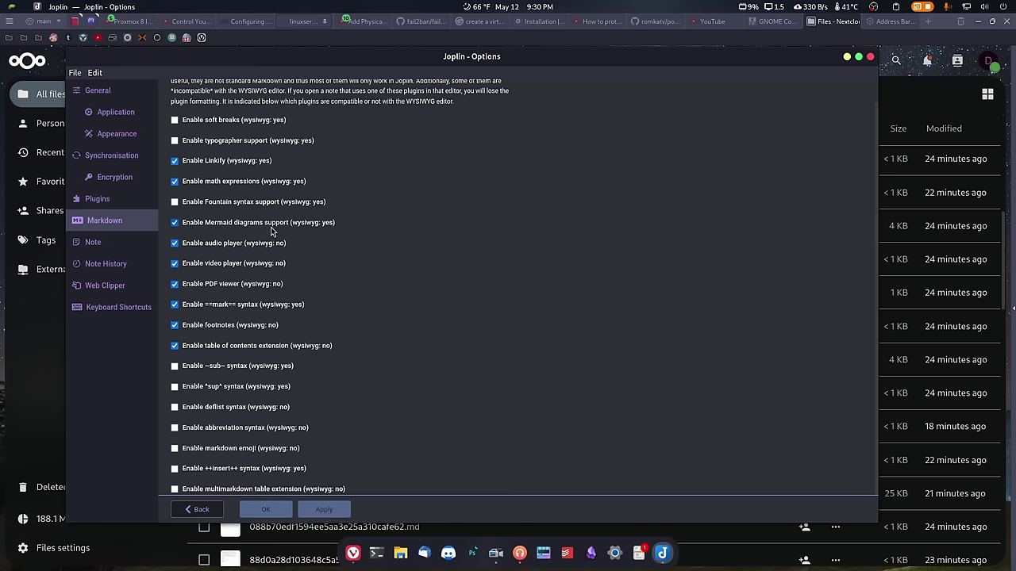
pyautogui.click(111, 245)
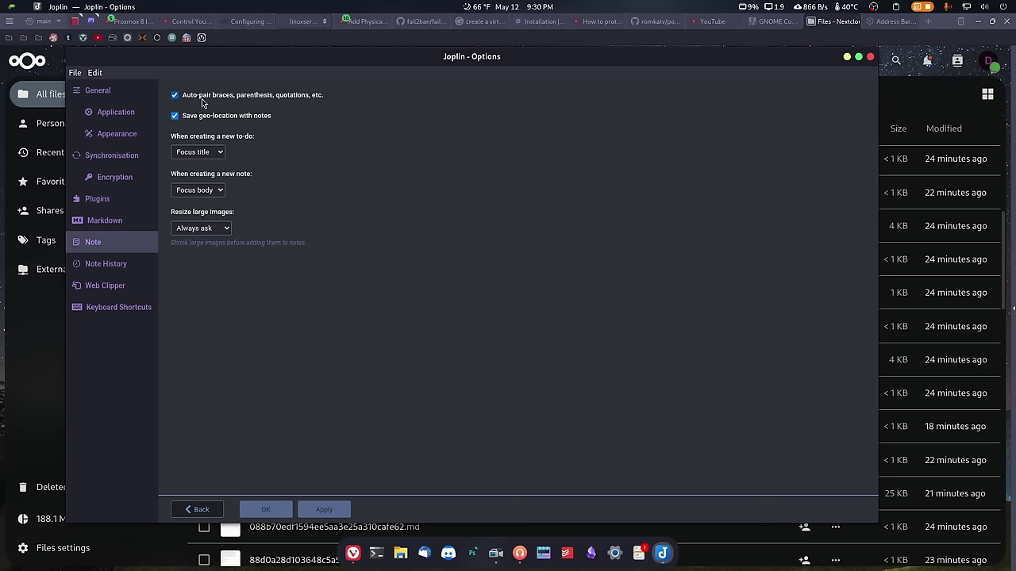
# Review the Note History, Web Clipper and Keyboard Shortcuts options
pyautogui.click(109, 266)
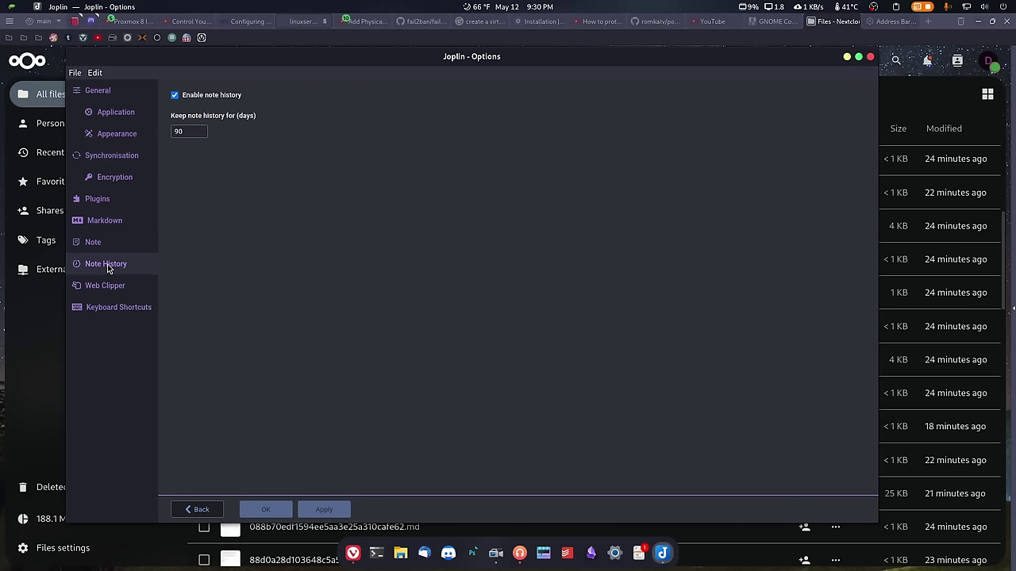
pyautogui.click(108, 287)
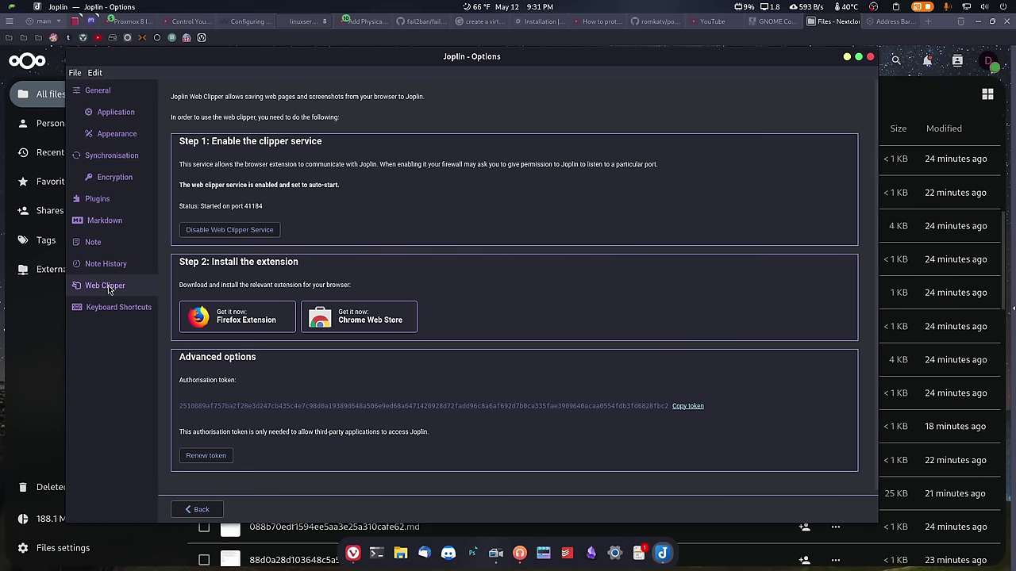
pyautogui.click(111, 308)
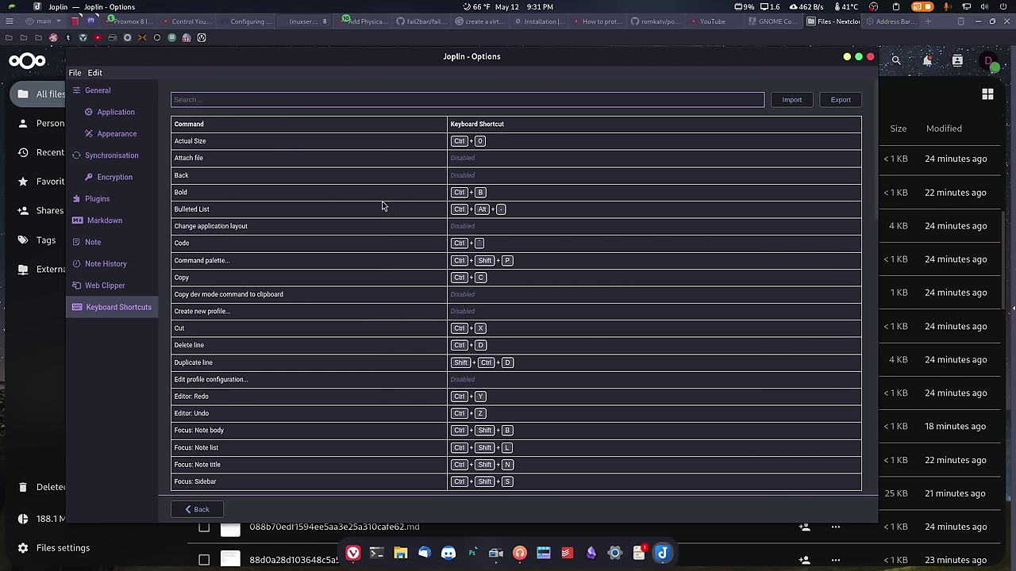
# Review the Appearance options, including the available themes and the advanced settings, keeping the Dracula theme
pyautogui.click(113, 137)
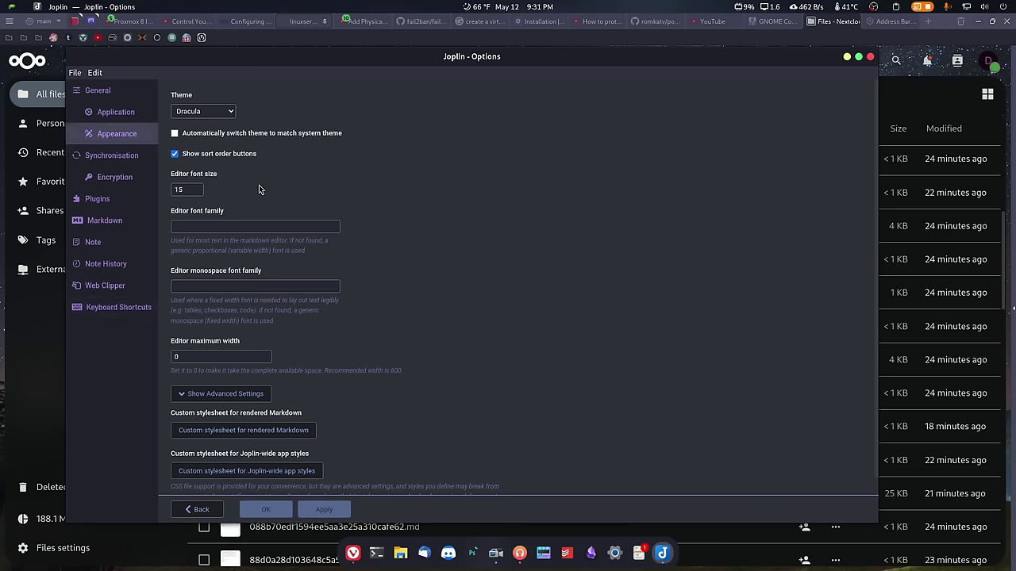
pyautogui.click(224, 116)
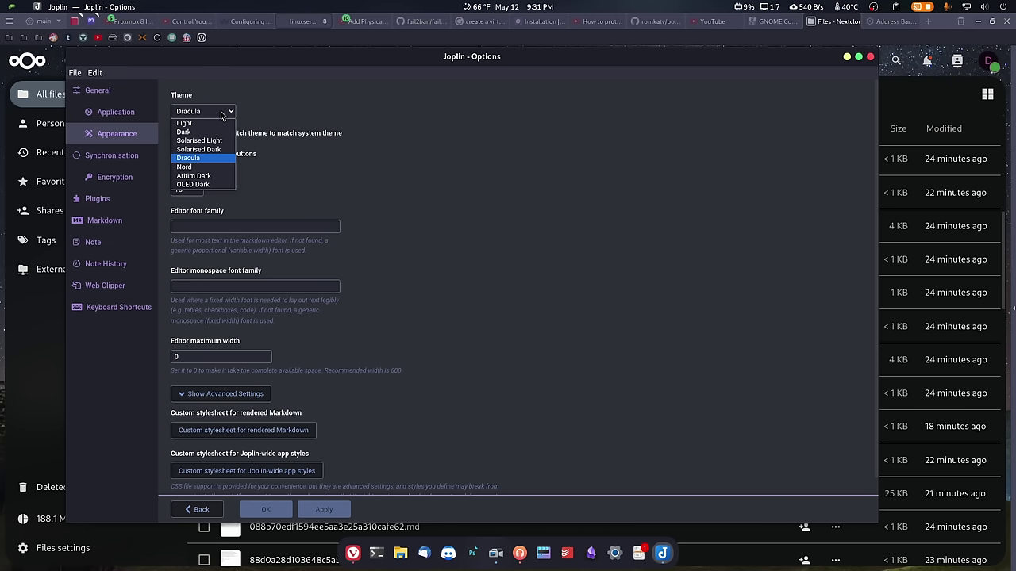
pyautogui.click(321, 172)
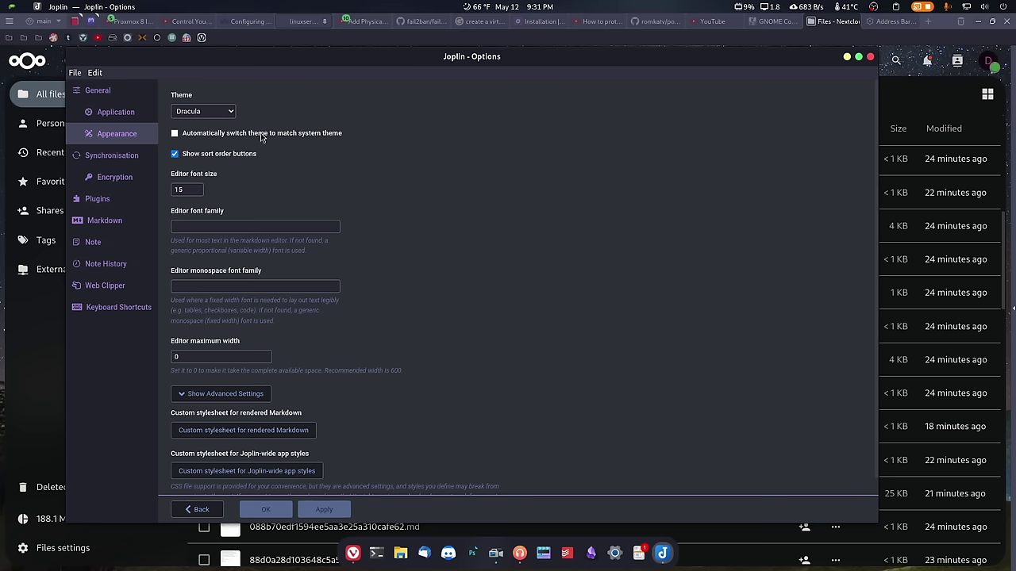
pyautogui.click(227, 117)
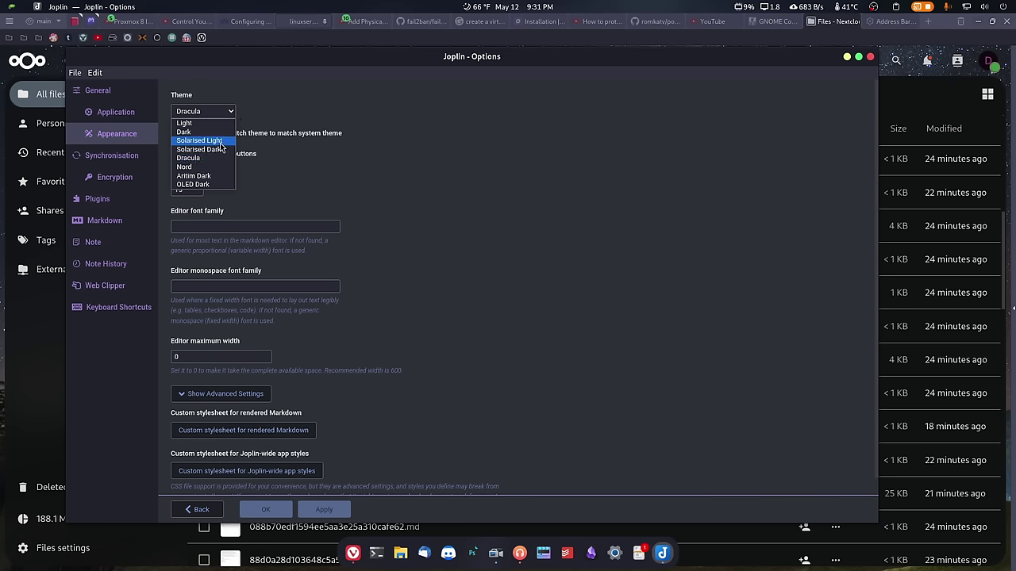
pyautogui.click(302, 167)
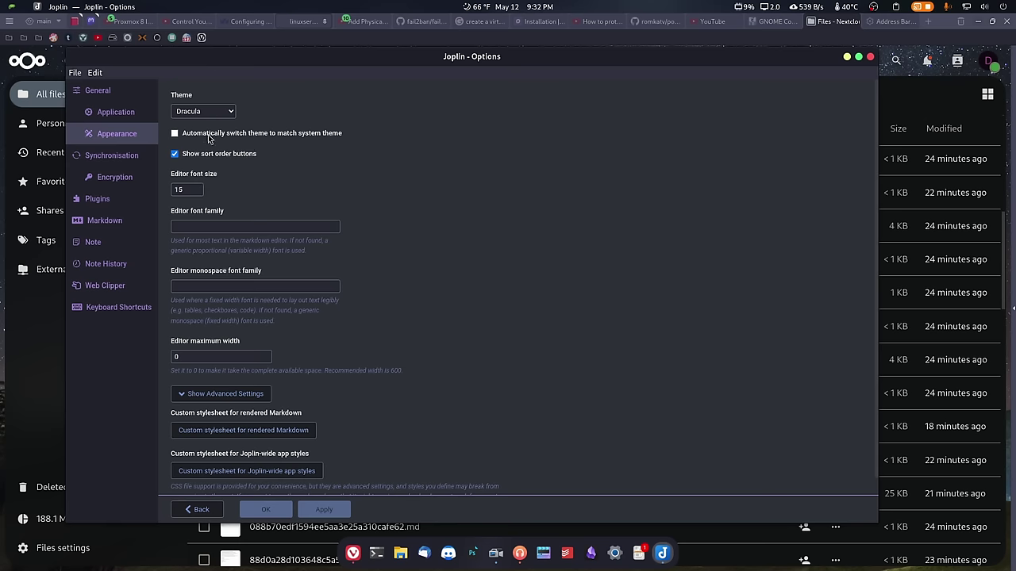
pyautogui.scroll(-1, 262, 285)
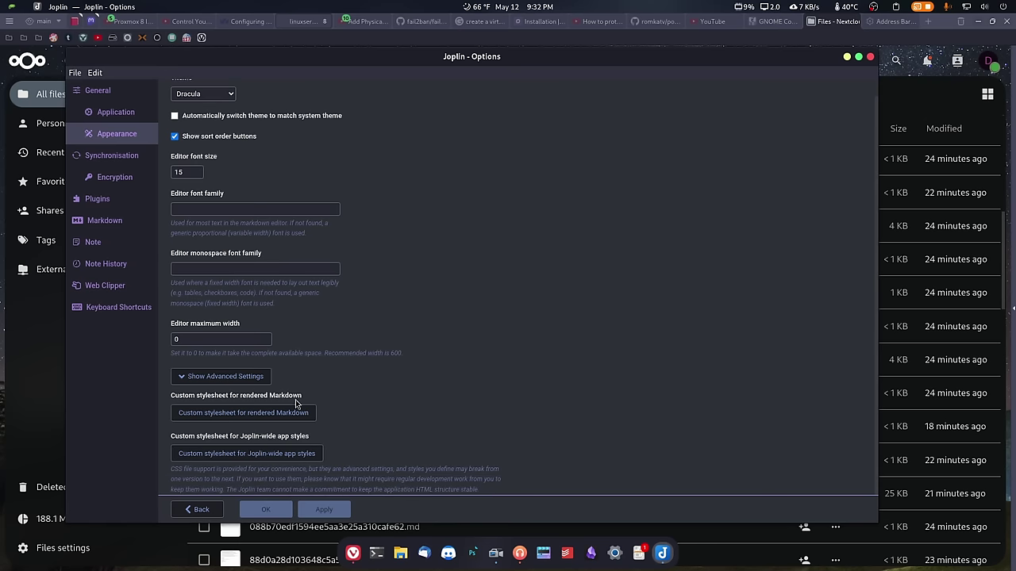
pyautogui.click(251, 379)
pyautogui.click(239, 393)
pyautogui.scroll(-1, 350, 412)
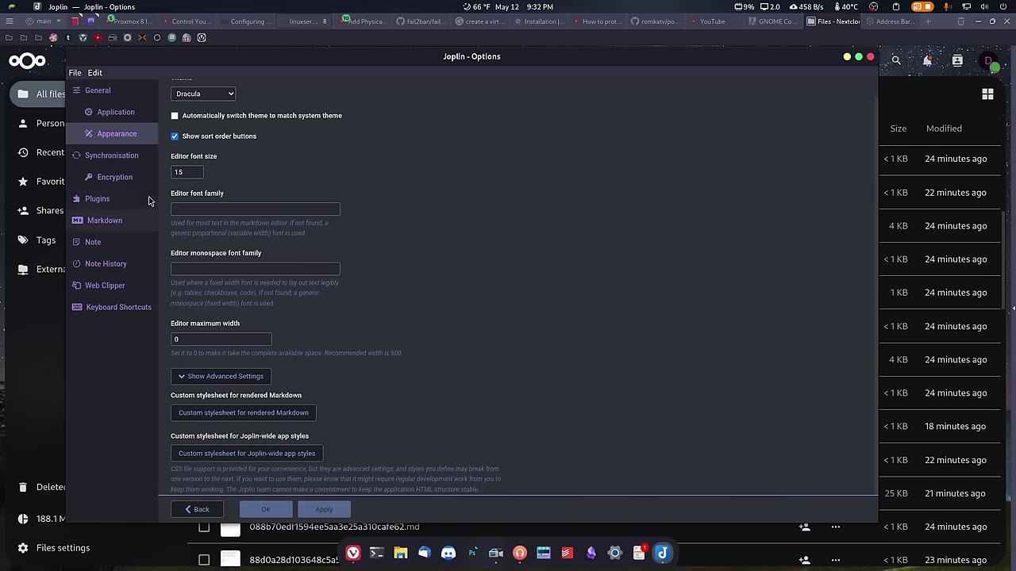
# Review the General options and the available keyboard modes, keep Vim, and leave the options
pyautogui.click(123, 118)
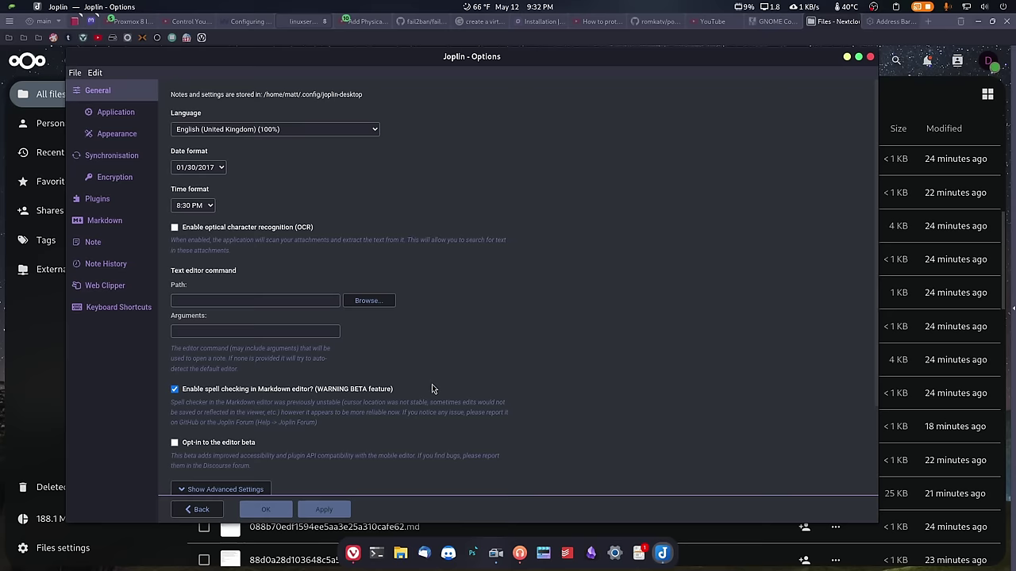
pyautogui.scroll(-2, 417, 415)
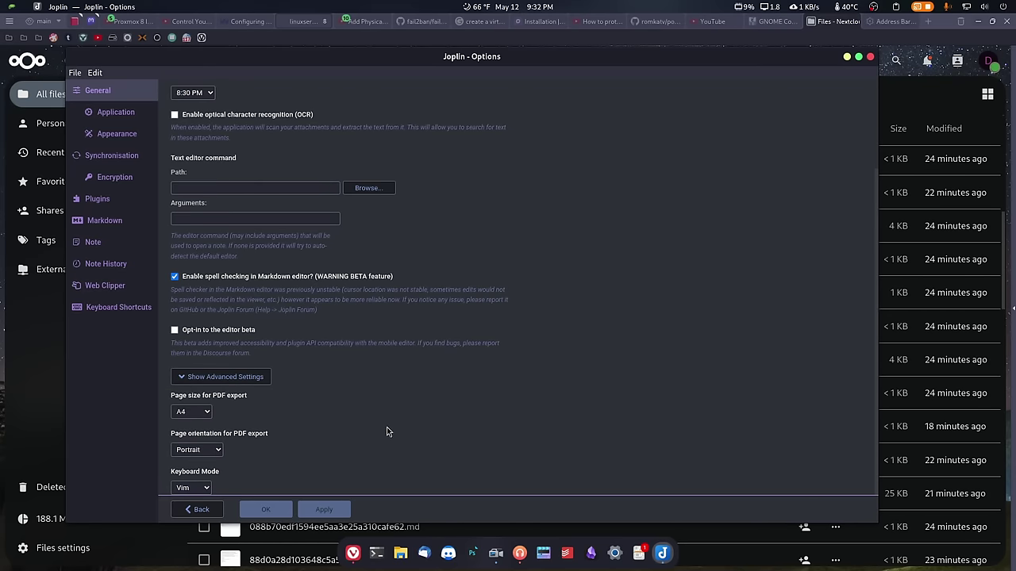
pyautogui.click(200, 488)
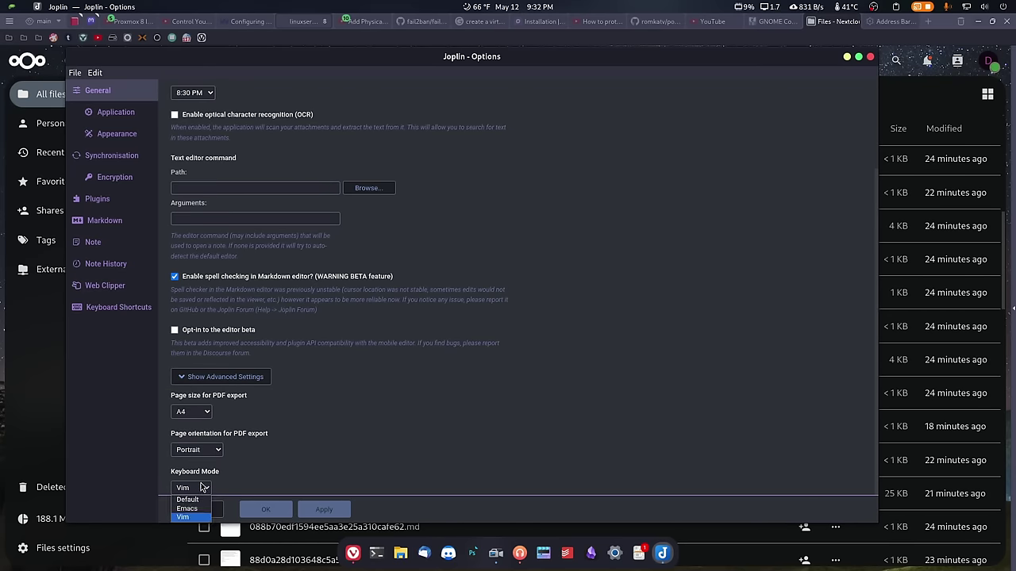
pyautogui.click(277, 465)
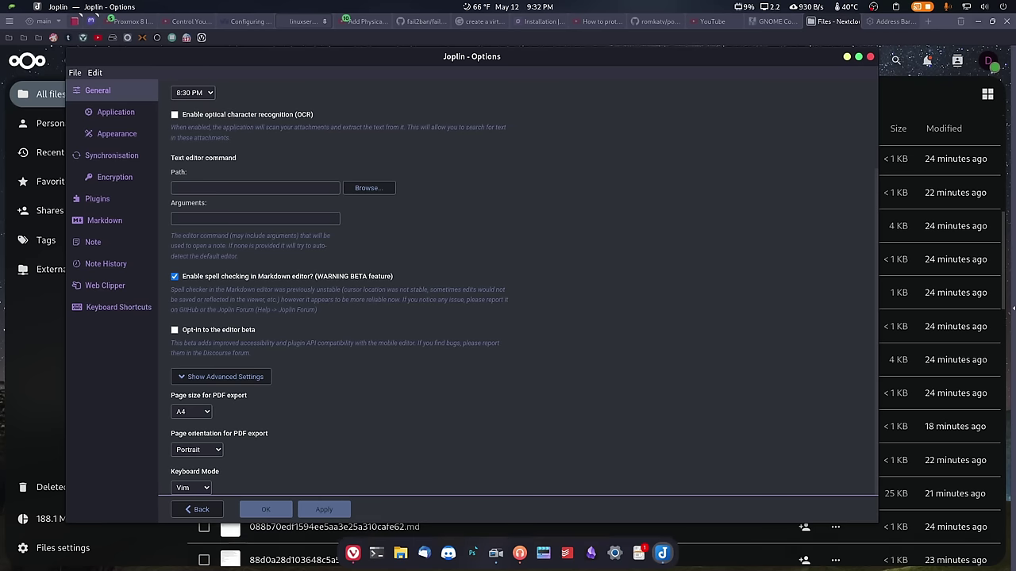
pyautogui.click(210, 510)
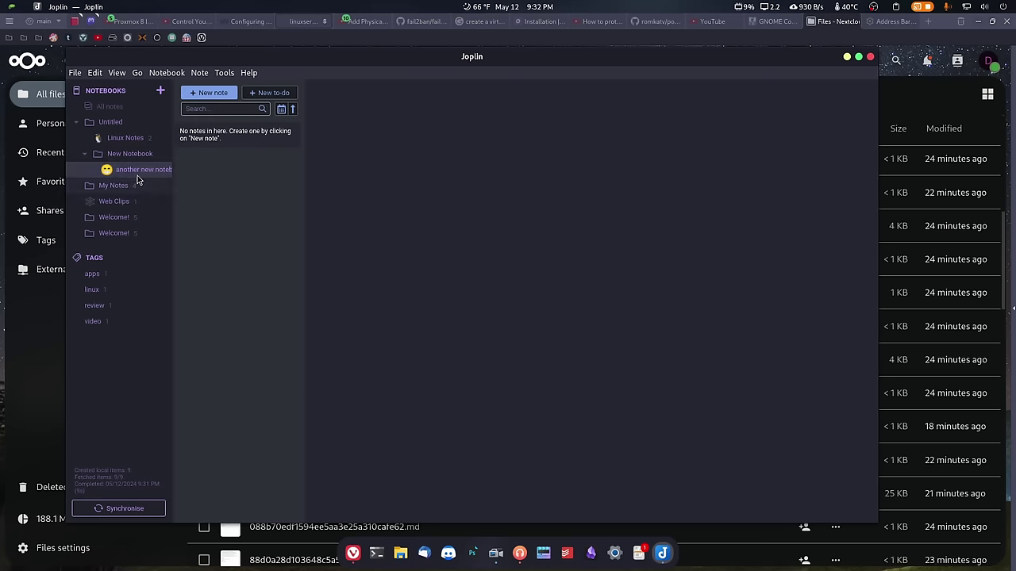
# In the Joplin Review note of the Linux Notes notebook, add "this is a typing test" above the line "So it does markdown really well"
pyautogui.click(125, 139)
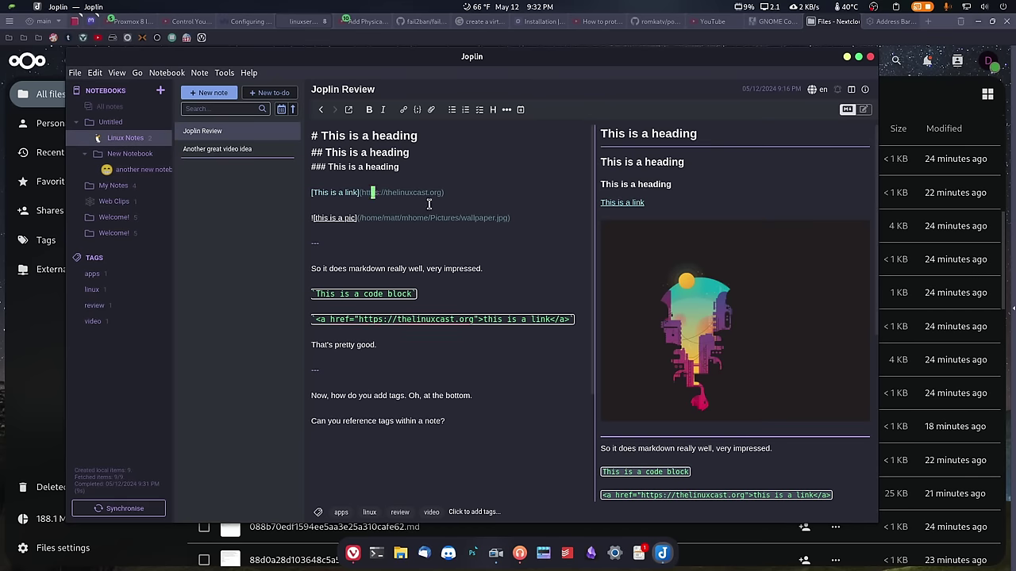
pyautogui.press('Down')
pyautogui.press('Down')
pyautogui.press('Down')
pyautogui.press('Down')
pyautogui.press('Down')
pyautogui.press('Down')
pyautogui.press('Up')
pyautogui.write('this is a typ')
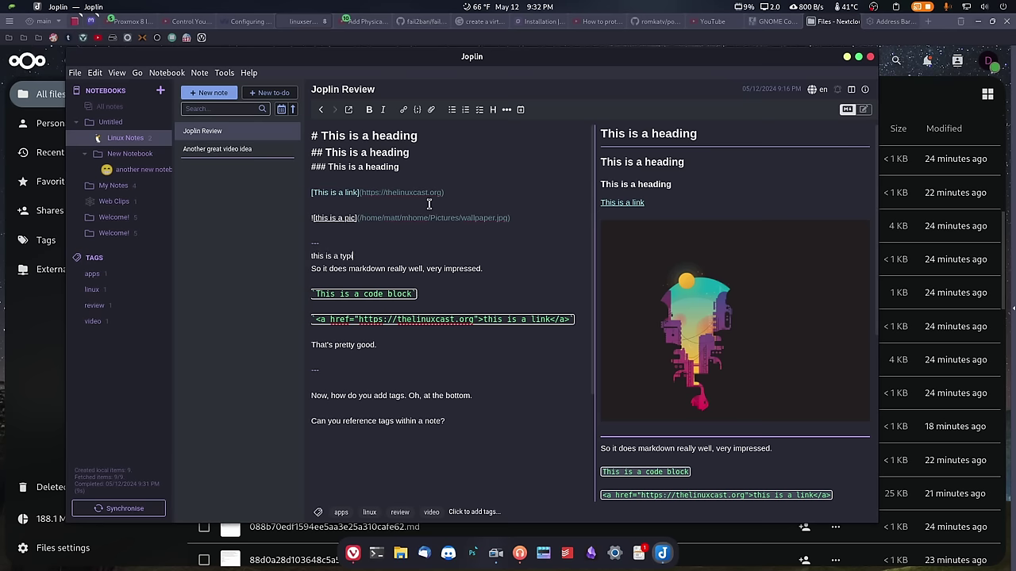
pyautogui.write('ing test')
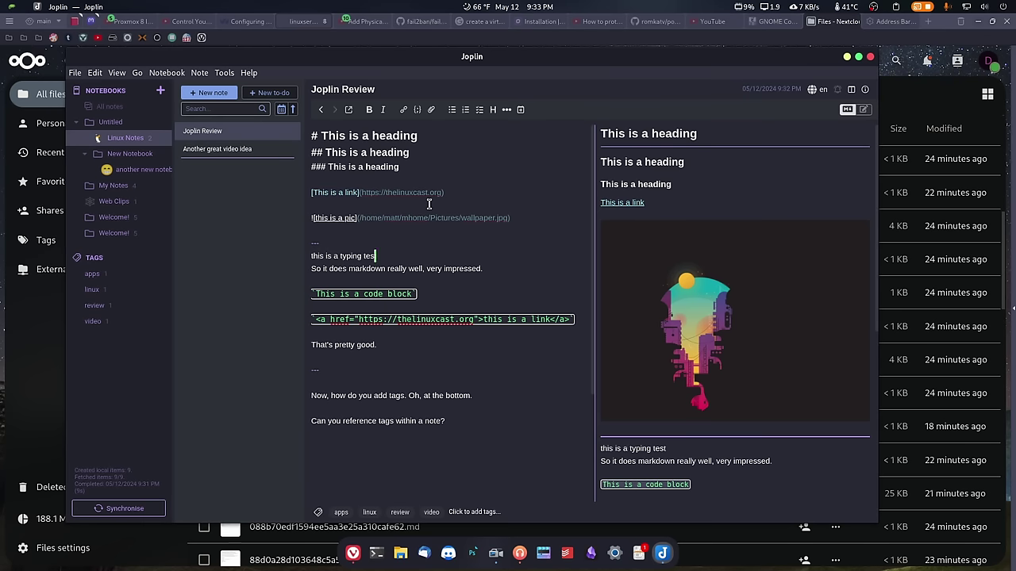
# Move the cursor up and down through the note with Vim navigation, ending on the line "That's pretty good."
pyautogui.press('Up')
pyautogui.press('Up')
pyautogui.press('Down')
pyautogui.press('Down')
pyautogui.press('Down')
pyautogui.press('Down')
pyautogui.press('Up')
pyautogui.press('k')
pyautogui.press('Down')
pyautogui.press('Down')
pyautogui.press('Down')
pyautogui.press('Down')
pyautogui.press('Down')
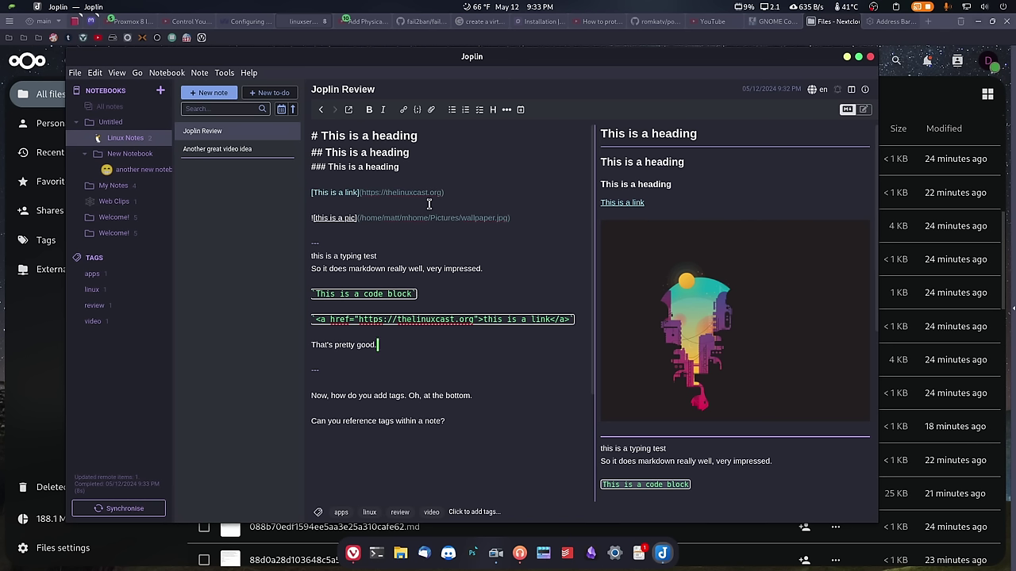
pyautogui.click(217, 108)
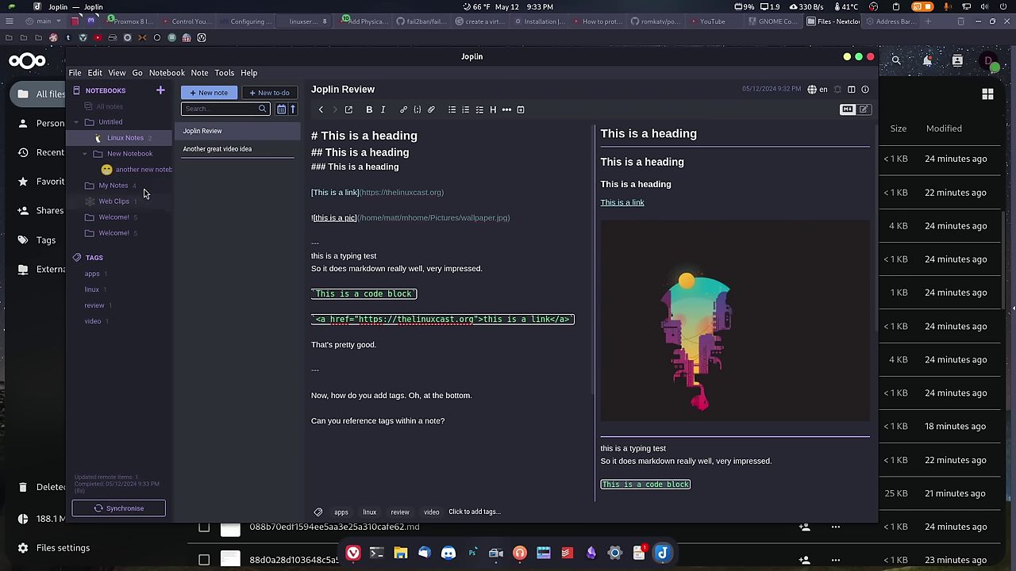
pyautogui.press('F6')
pyautogui.click(226, 73)
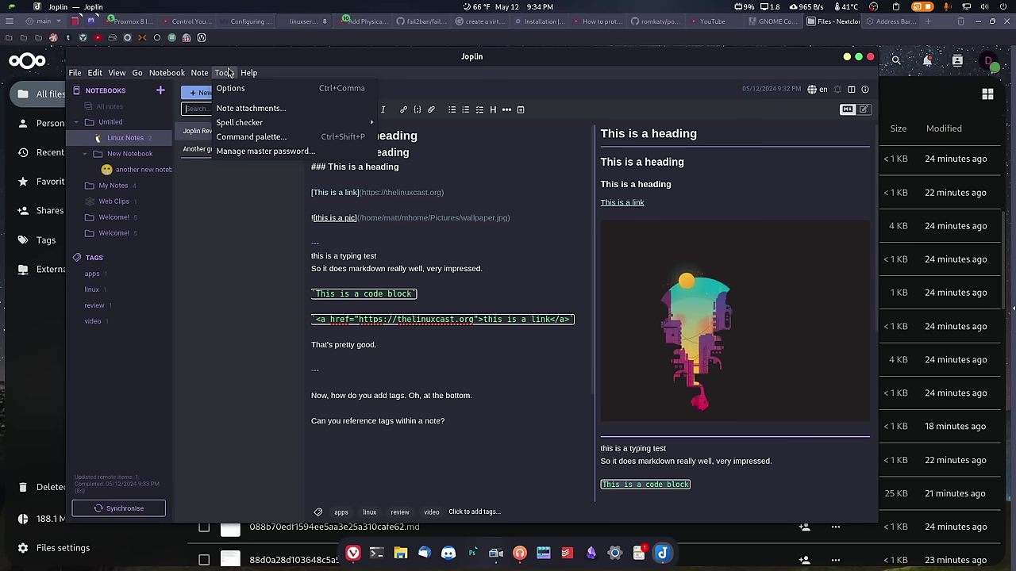
pyautogui.click(227, 72)
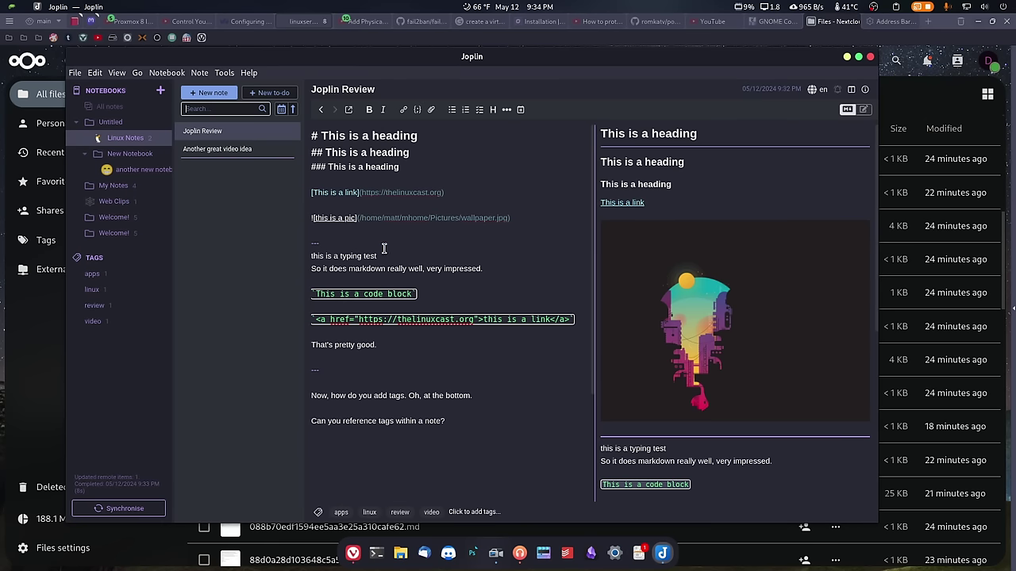
pyautogui.click(225, 73)
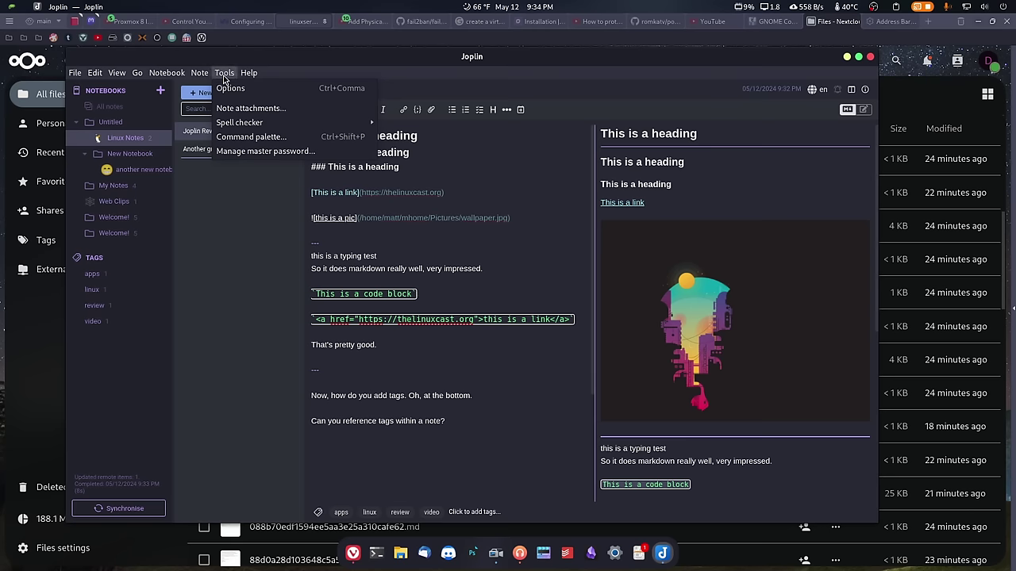
pyautogui.click(224, 73)
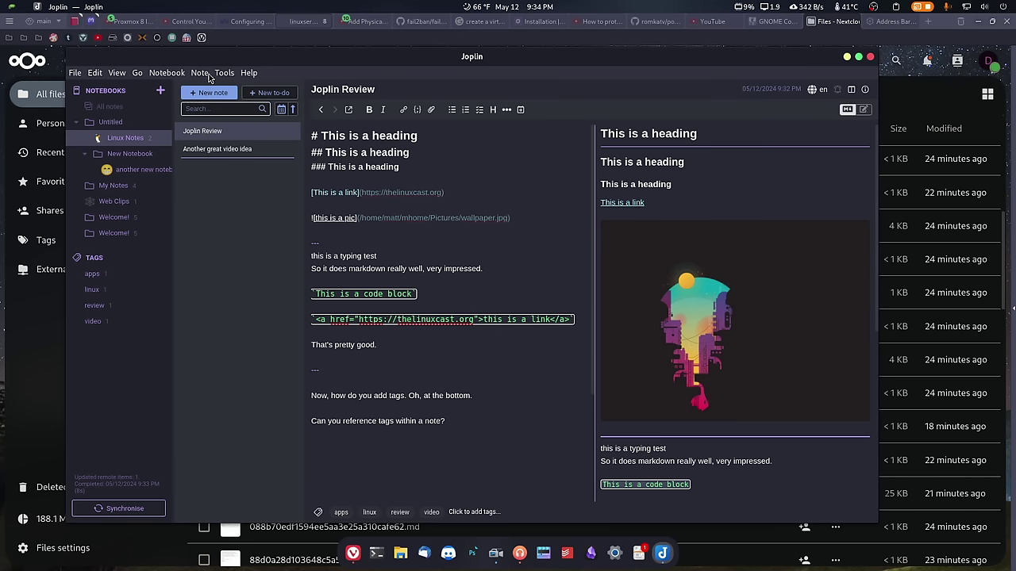
# View the Joplin Review note's statistics, close them, and look through the note's content
pyautogui.click(200, 73)
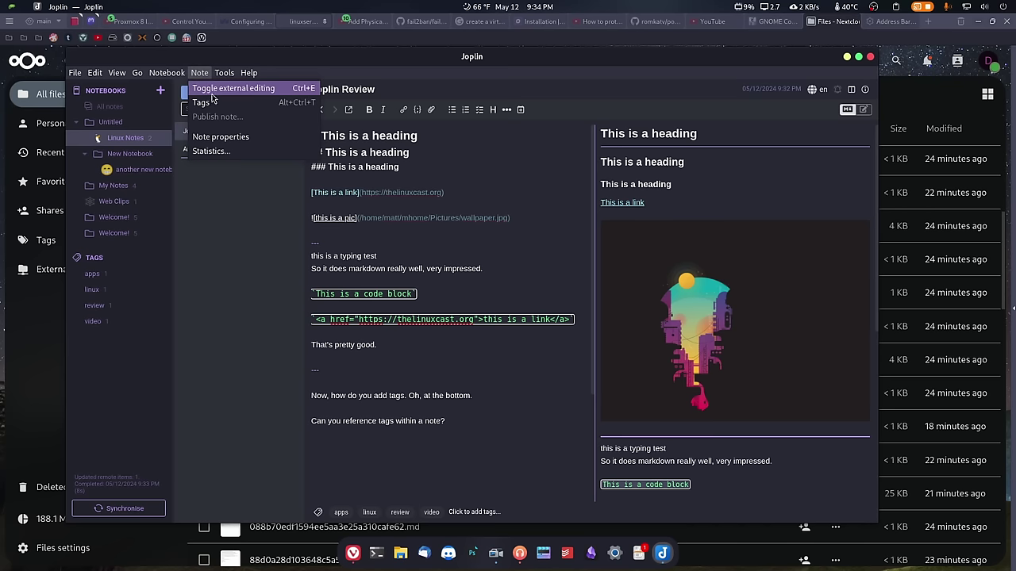
pyautogui.click(211, 151)
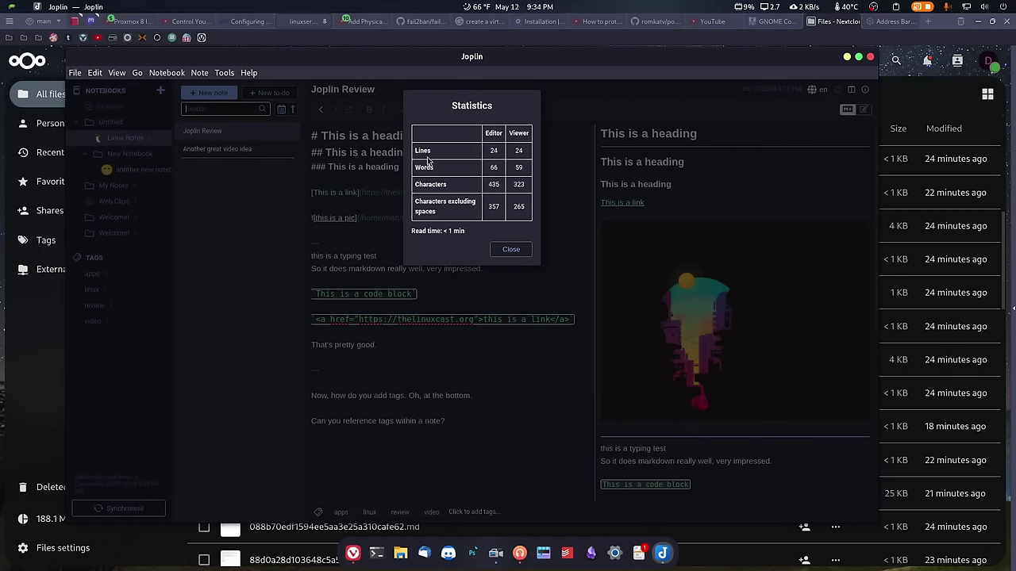
pyautogui.click(511, 250)
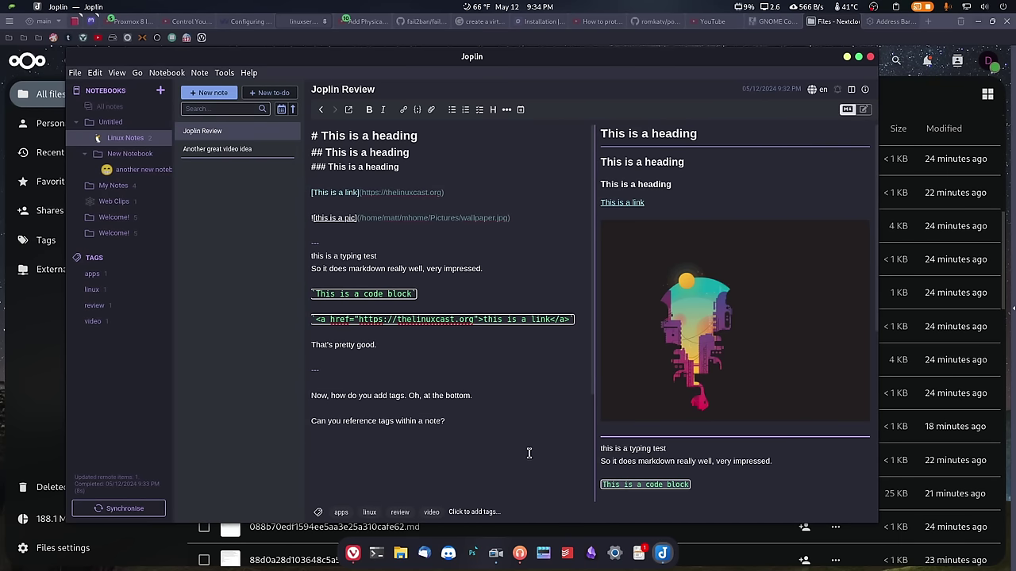
pyautogui.scroll(-3, 528, 453)
pyautogui.scroll(3, 528, 454)
# Show the note in the Rich Text editor, then view and close its note properties
pyautogui.click(863, 109)
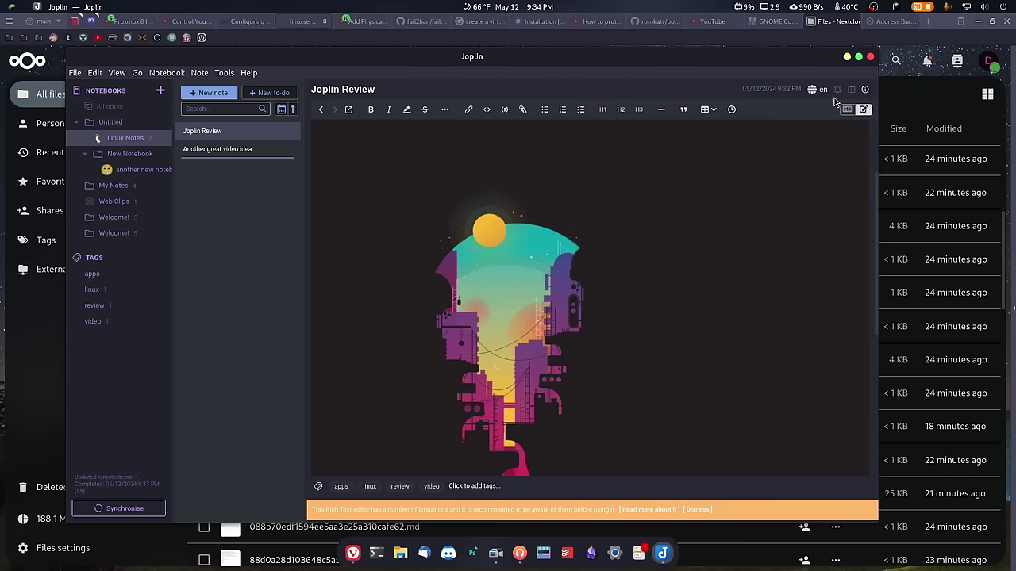
pyautogui.click(866, 90)
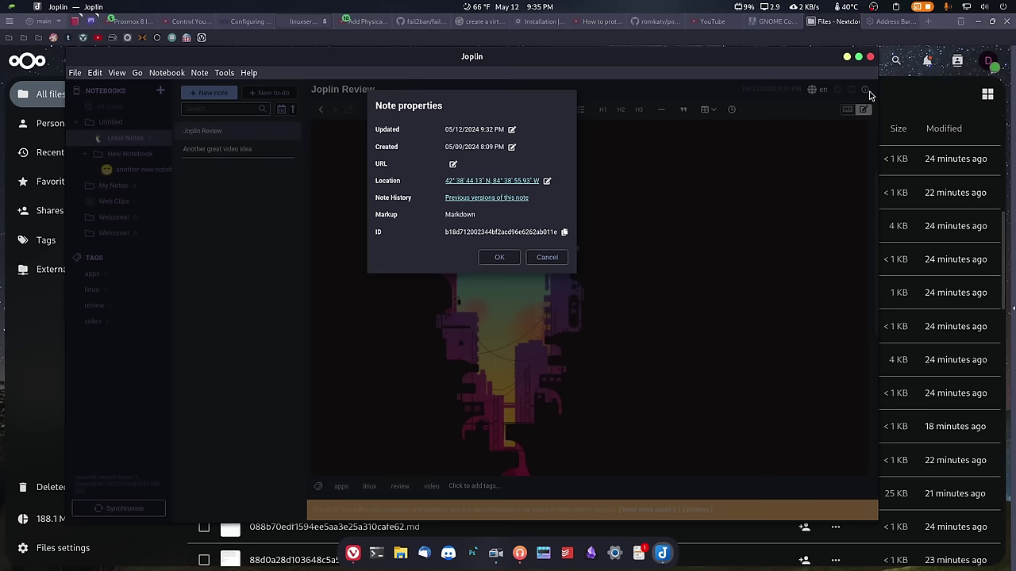
pyautogui.click(503, 260)
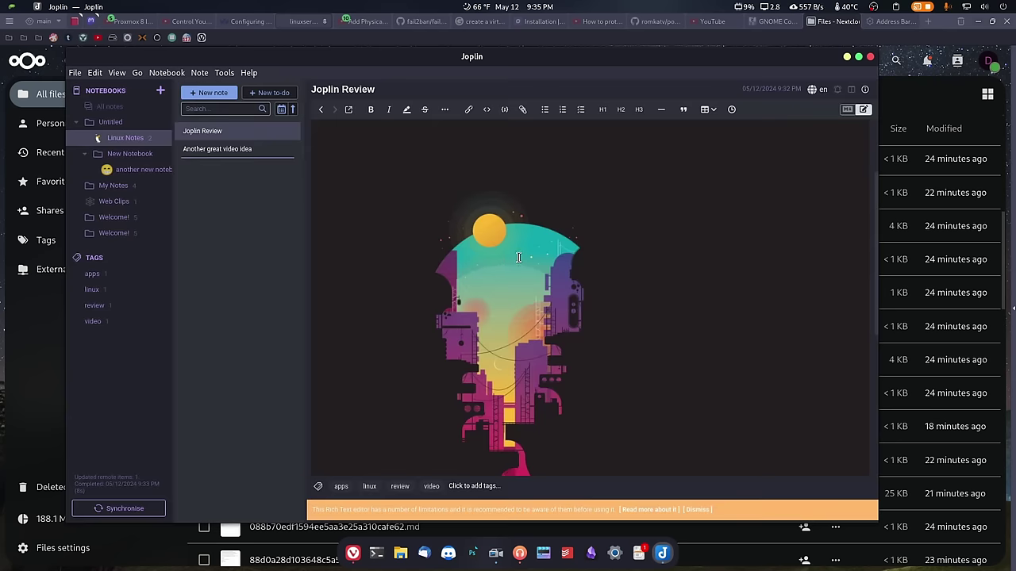
# Return the note to the Markdown editor and switch to OBS Studio
pyautogui.hotkey('ctrl', 'shift', 'e')
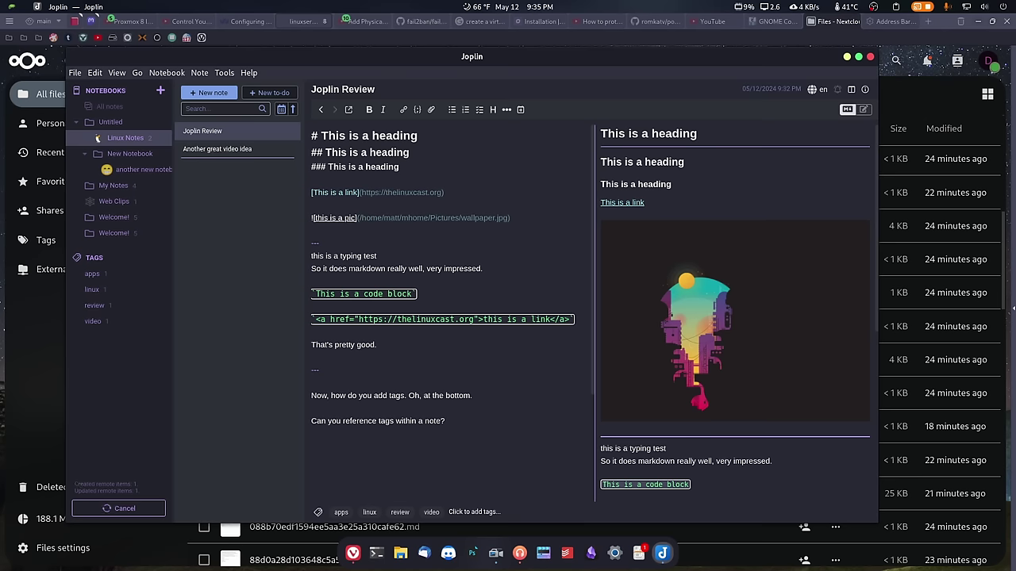
pyautogui.hotkey('alt', 'Tab')
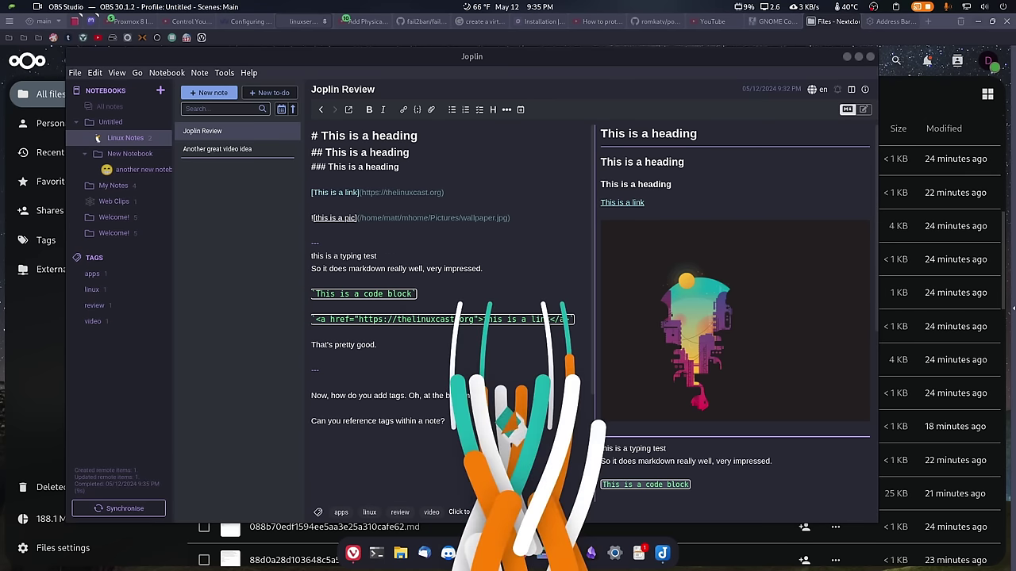